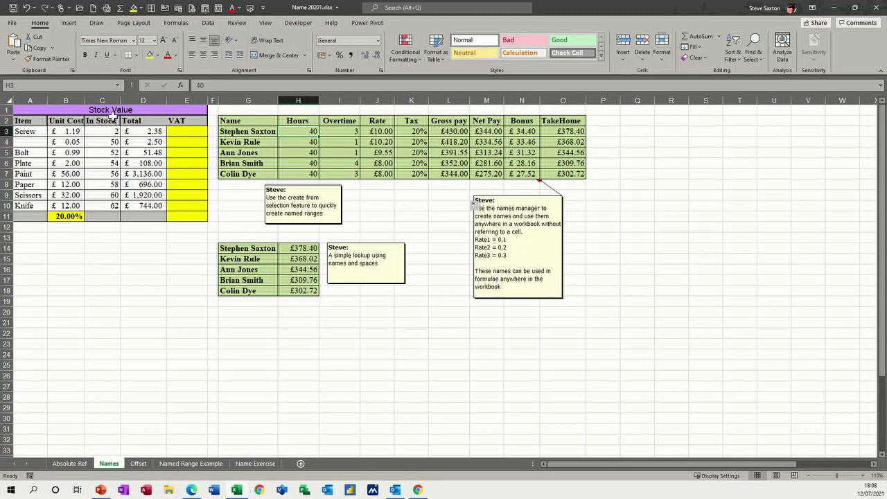
Step: Label cell A11 "Vat" and define the name vat for the 20% rate cell B11
left_click(65, 217)
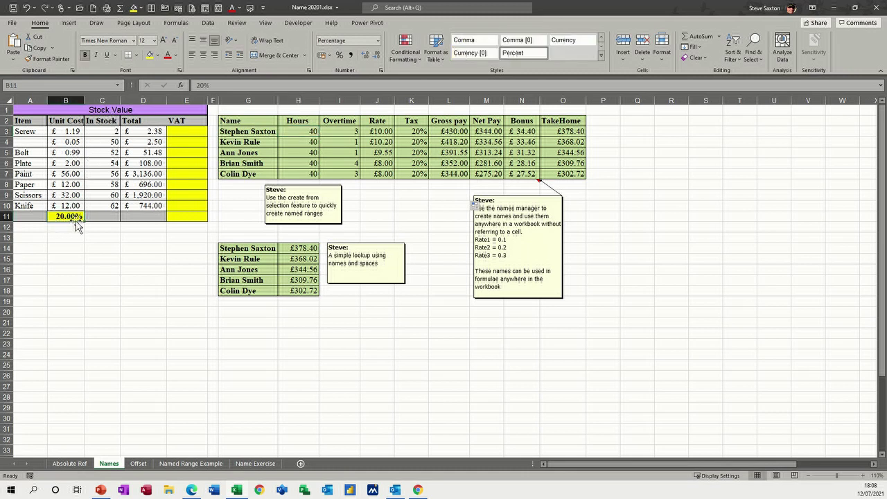
left_click(27, 217)
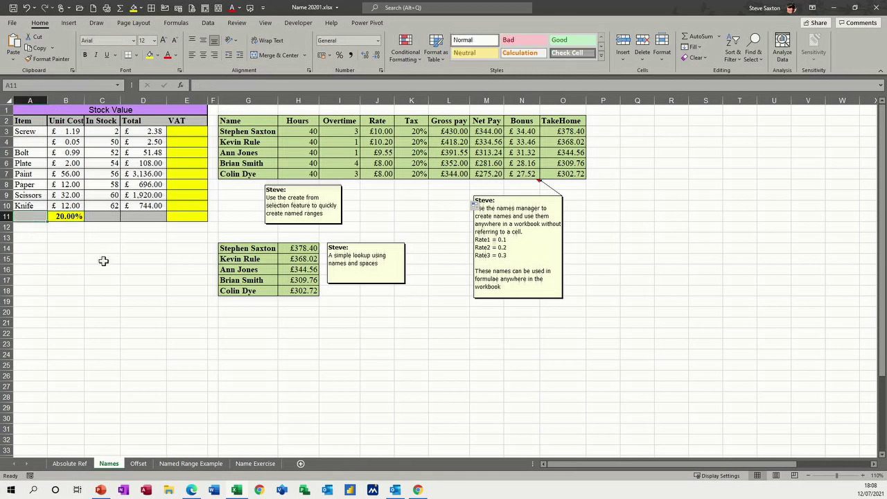
type("Vat")
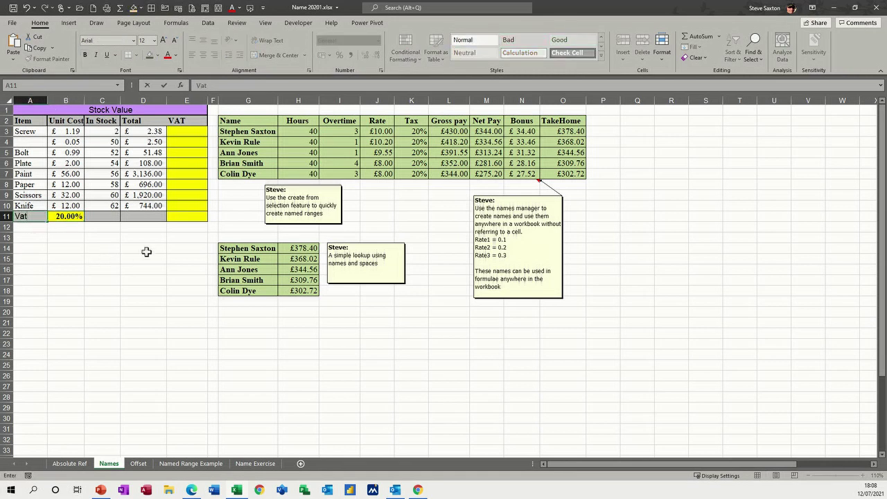
left_click(70, 219)
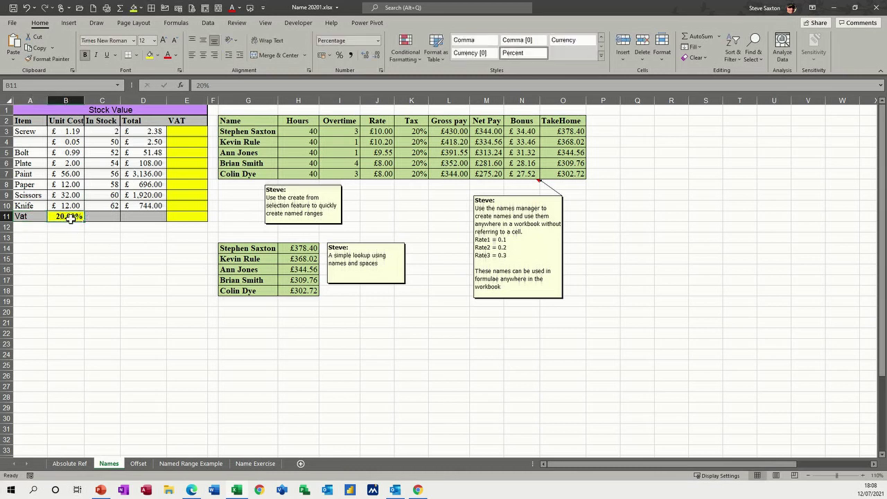
left_click(26, 86)
type("V")
key("Return")
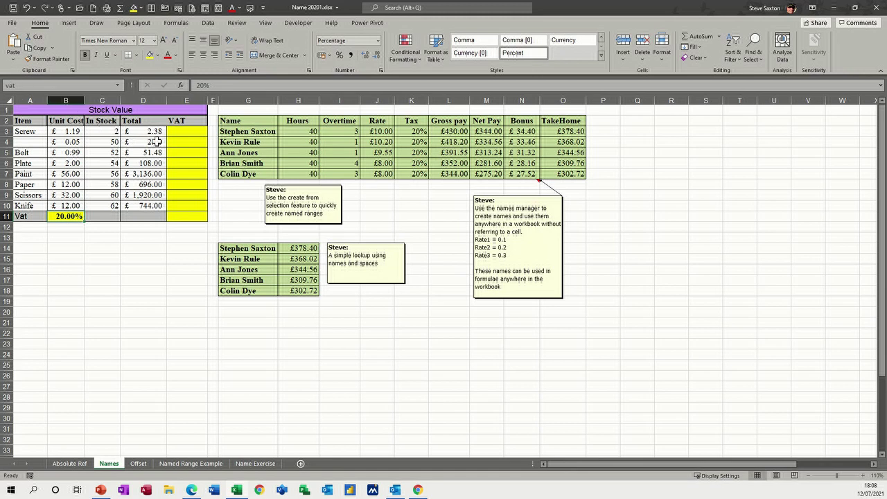
Step: Try the VAT formula =D3*$B$11 in E3, fill it down to E10, and clear E3:E10
left_click(184, 132)
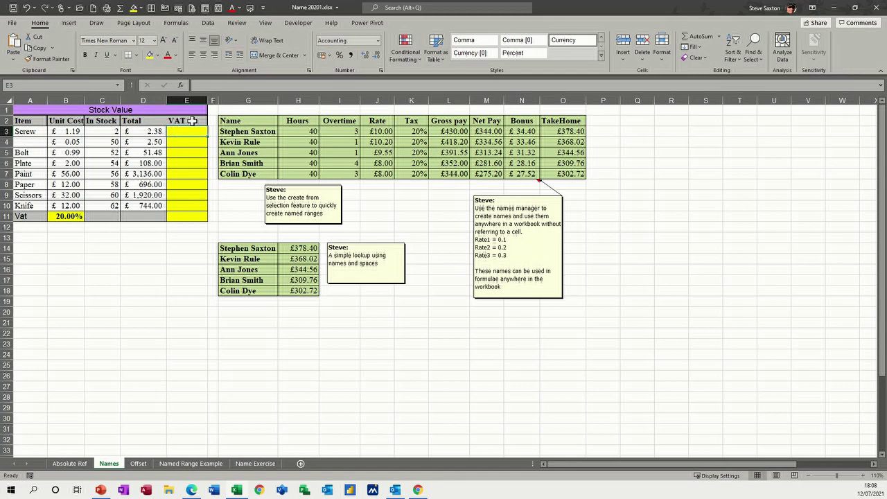
type("=")
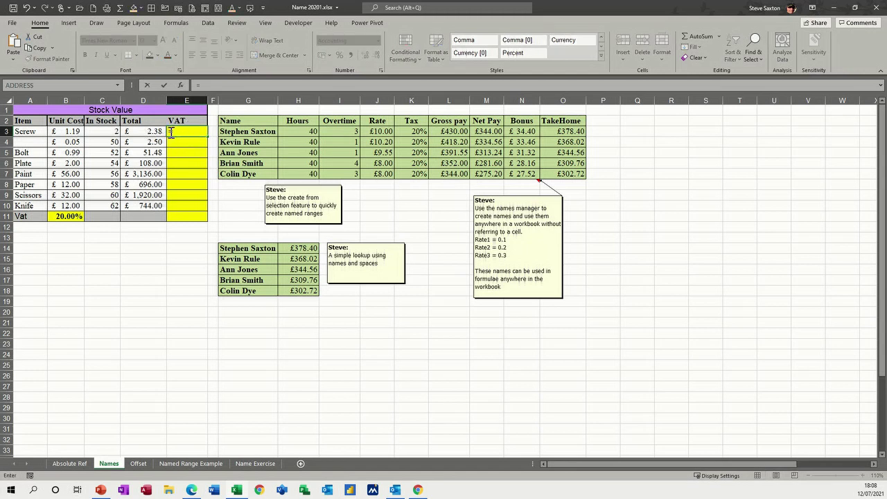
left_click(151, 132)
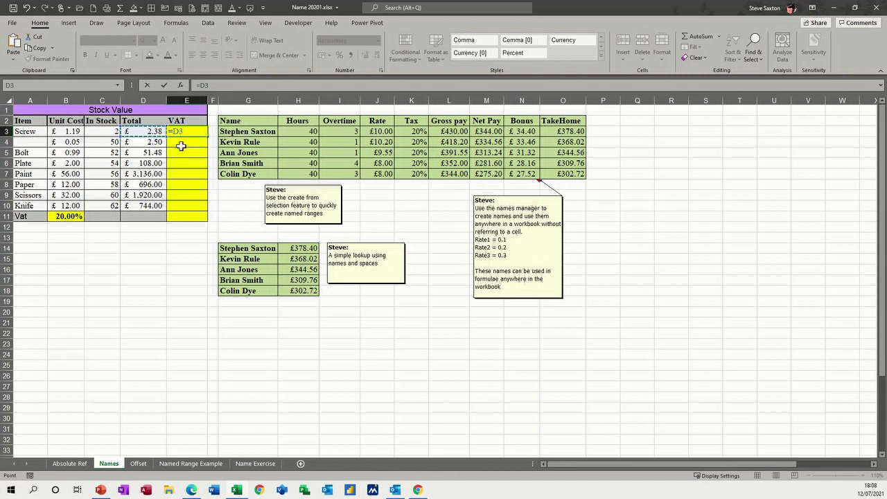
type("*")
left_click(69, 217)
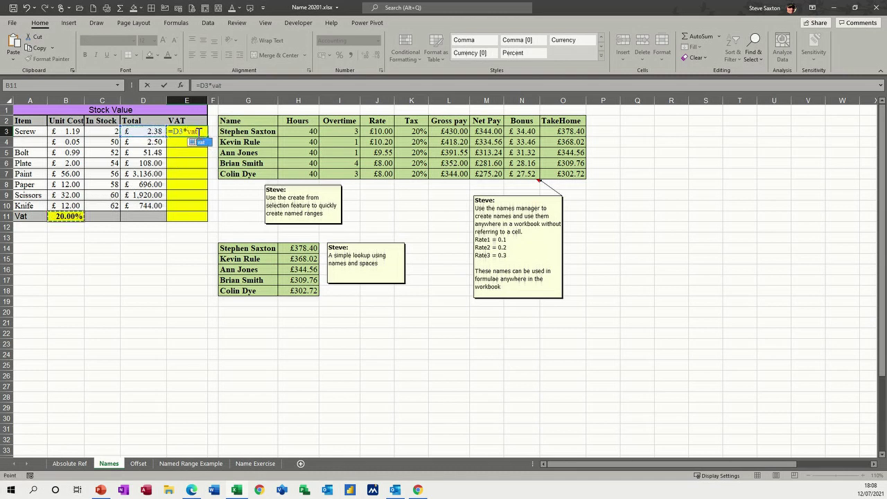
left_click_drag(199, 131, 189, 134)
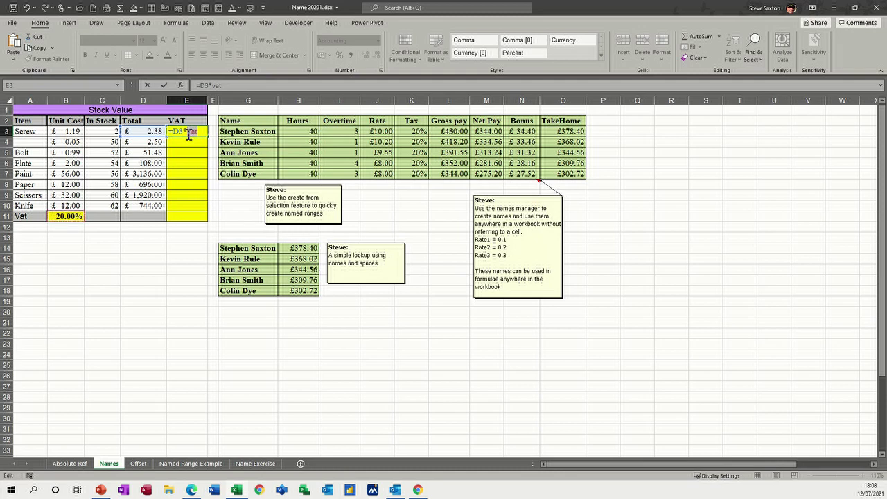
type("b11")
key("F4")
left_click(165, 86)
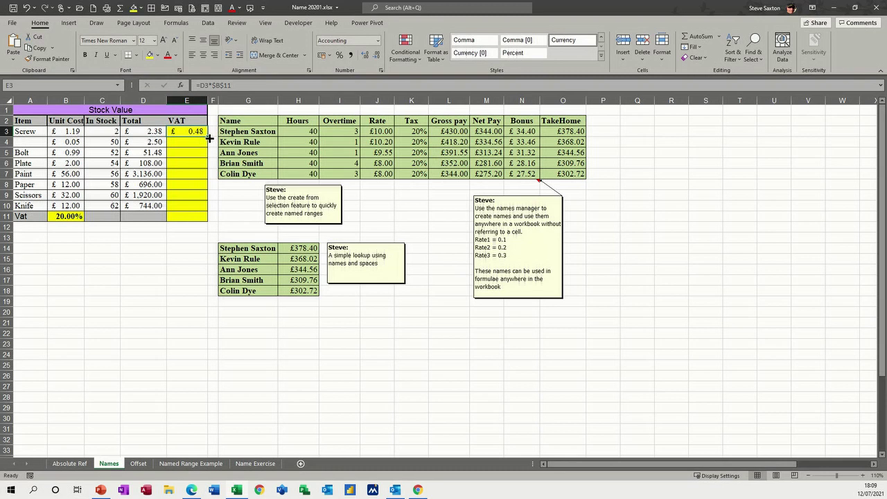
left_click_drag(209, 139, 210, 208)
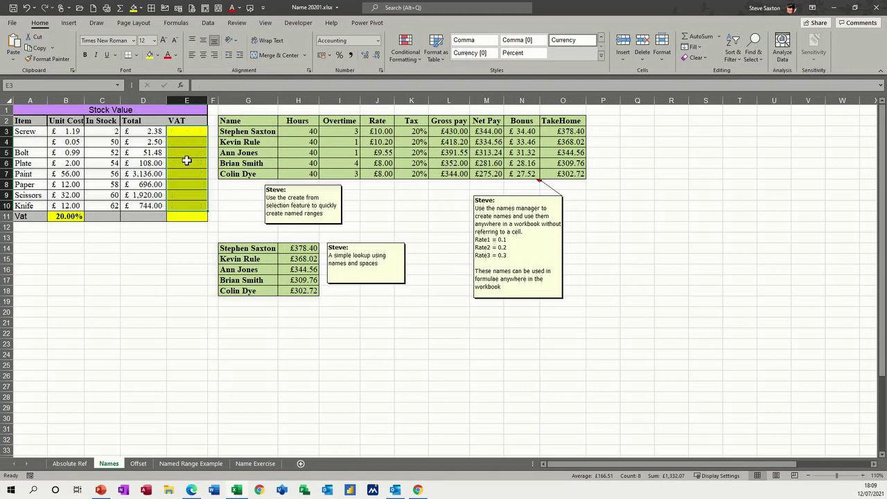
key("Delete")
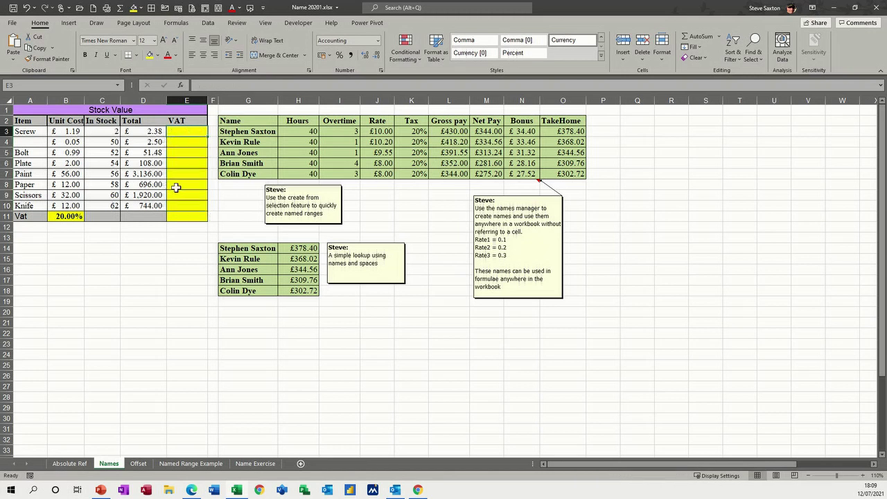
Step: Calculate the VAT in E3 with =D3*vat and fill the formula down to E11
type("=")
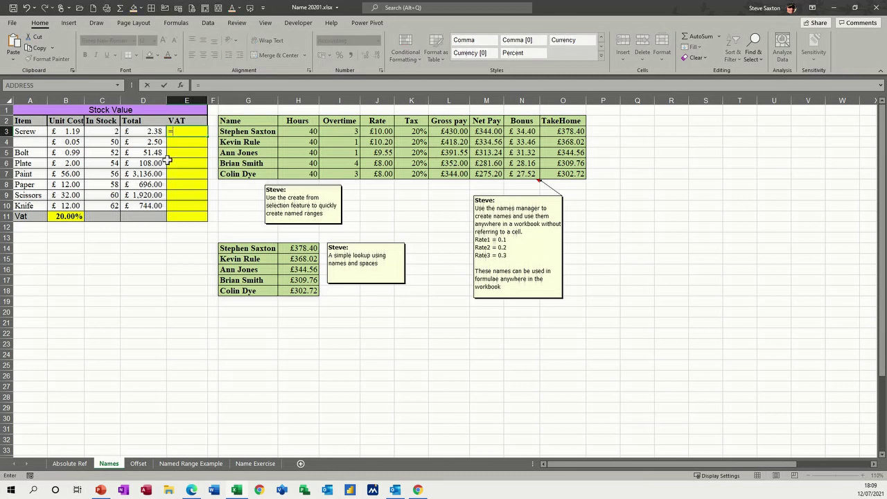
left_click(146, 133)
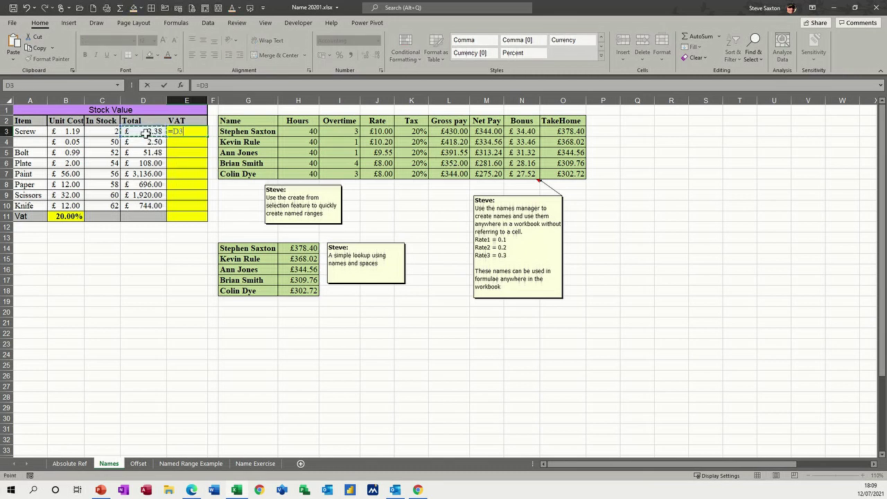
type("*vat")
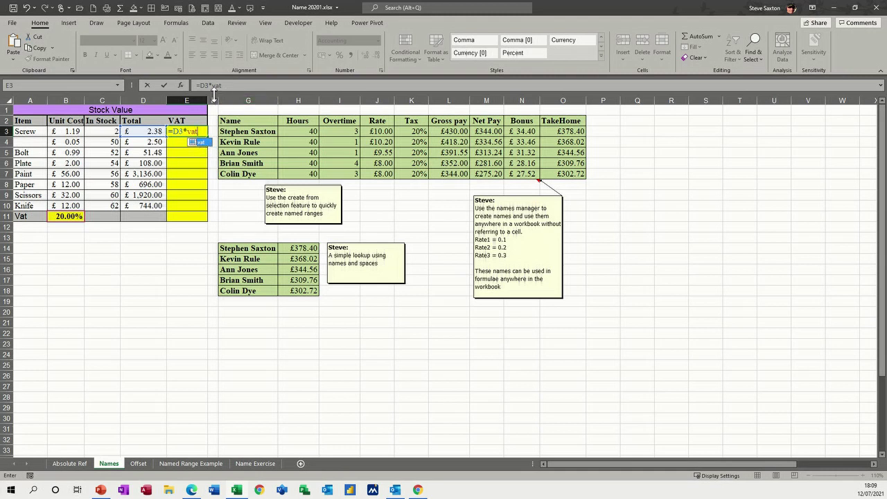
left_click(165, 86)
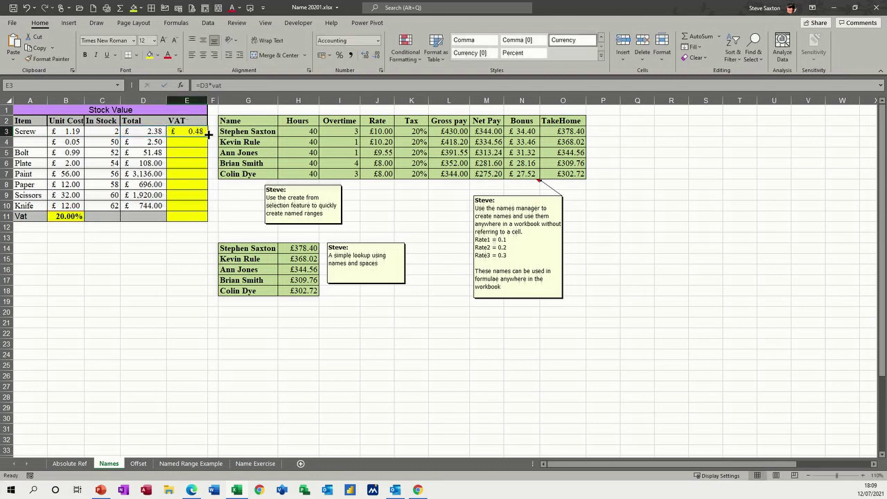
left_click_drag(208, 137, 201, 216)
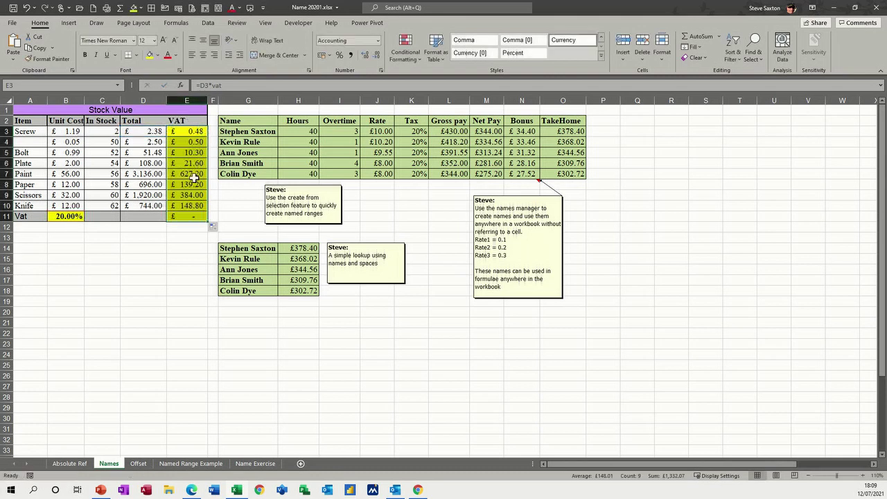
Step: Clear the surplus formula from E11 and check the VAT formulas in E4 to E7
left_click(190, 215)
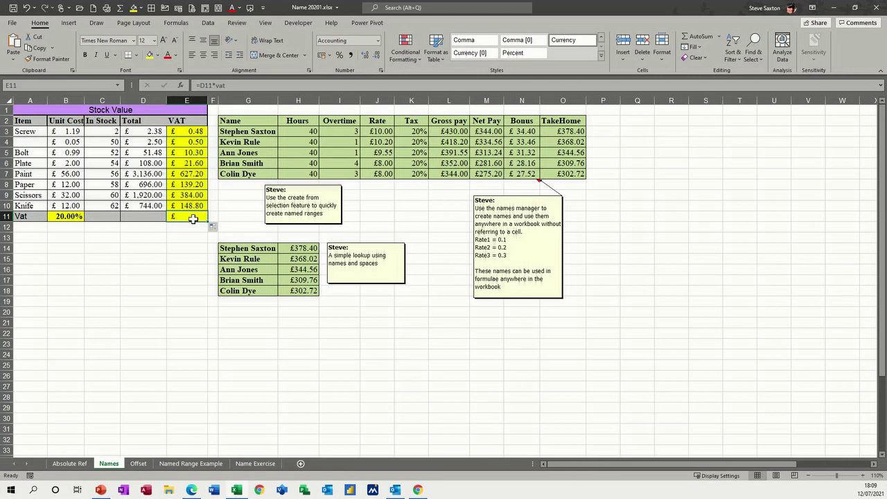
key("Delete")
left_click(182, 142)
left_click(187, 152)
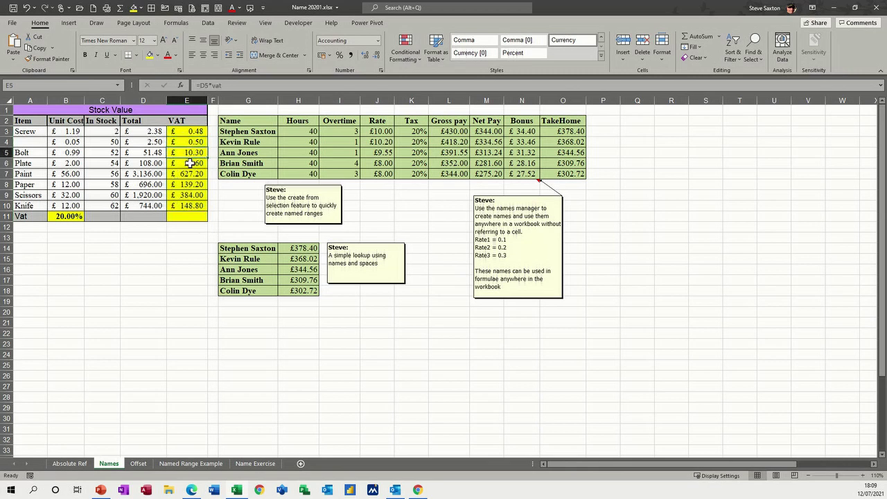
left_click(189, 164)
left_click(188, 172)
Step: Set the VAT rate in cell B11 to 25%
left_click(68, 219)
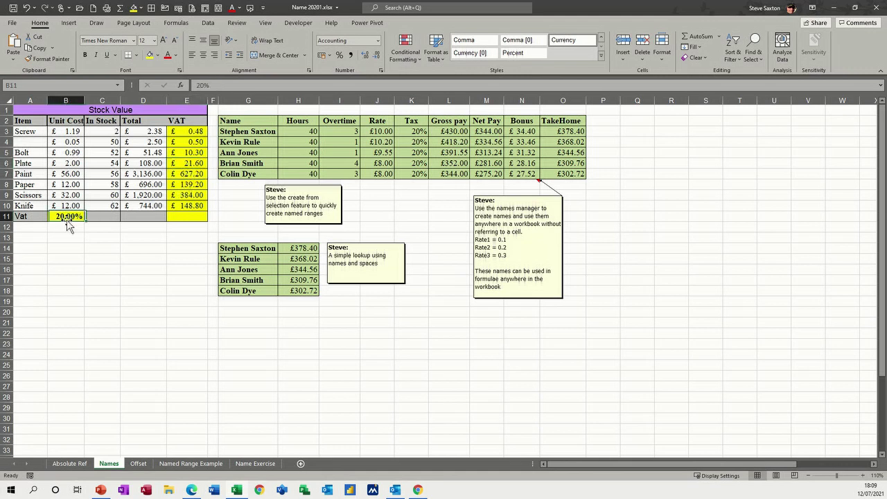
type("2")
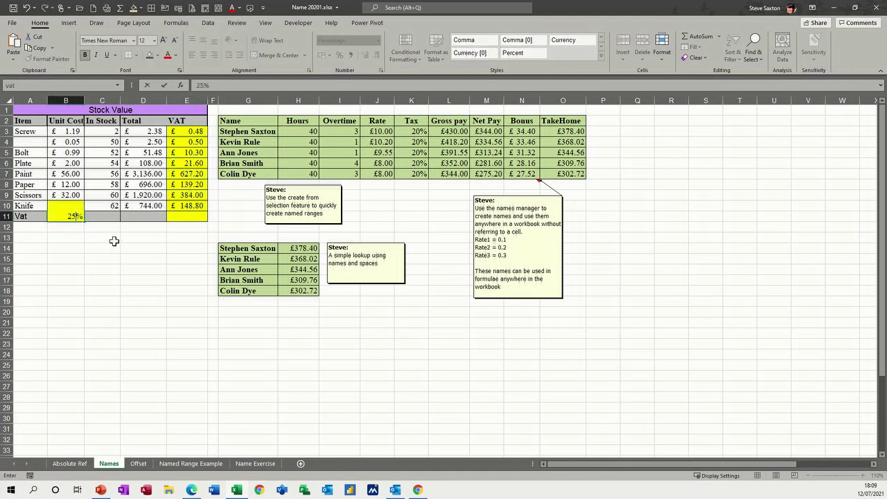
left_click(108, 237)
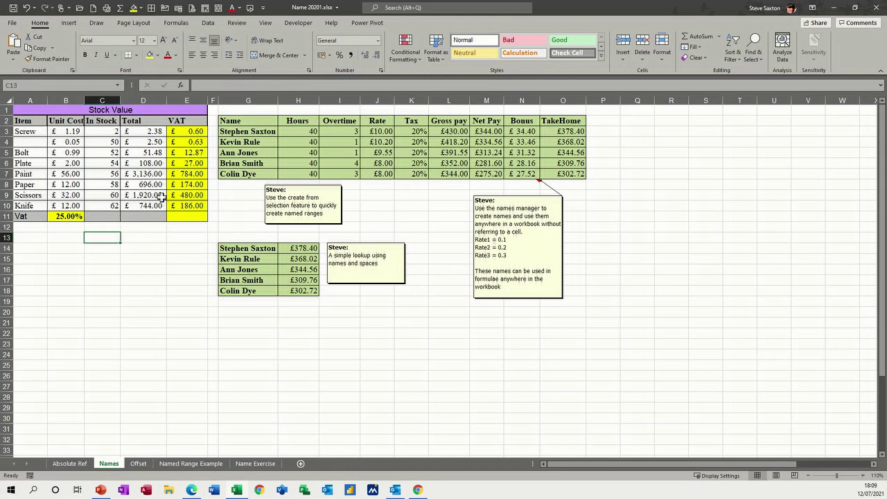
Step: Try to remove the name vat from cell B11 by blanking it where it was defined
left_click(63, 217)
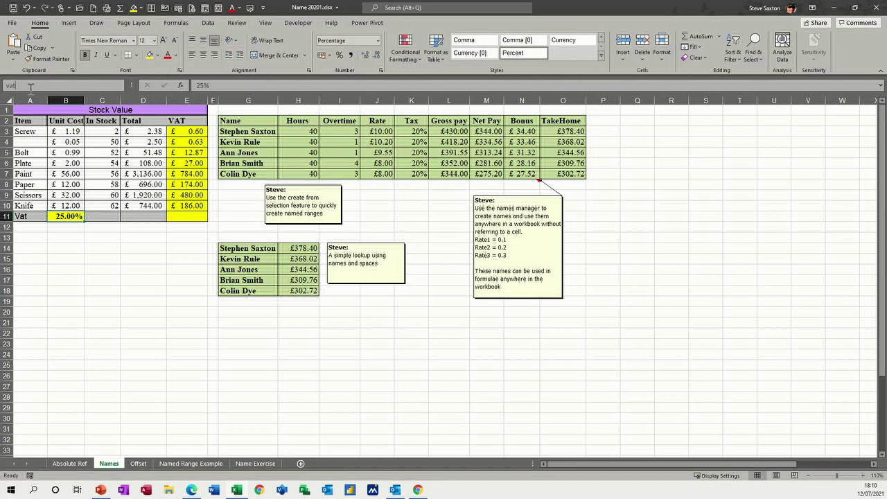
key("Return")
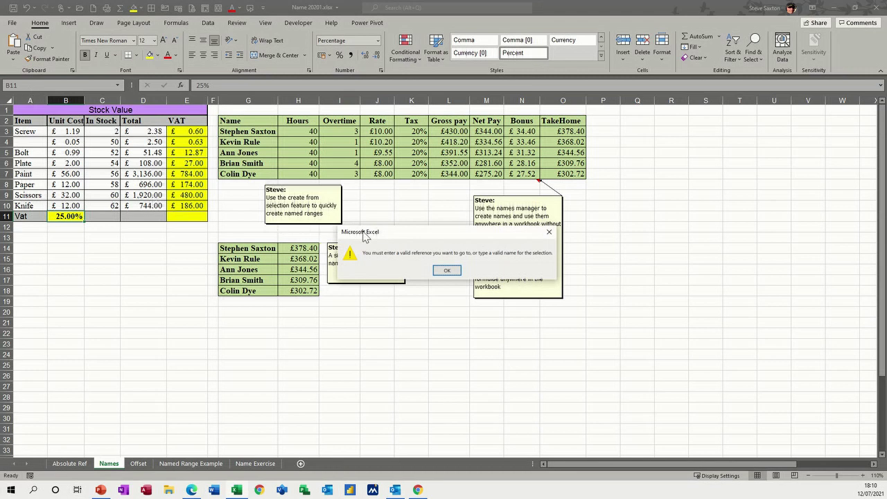
left_click_drag(388, 236, 92, 247)
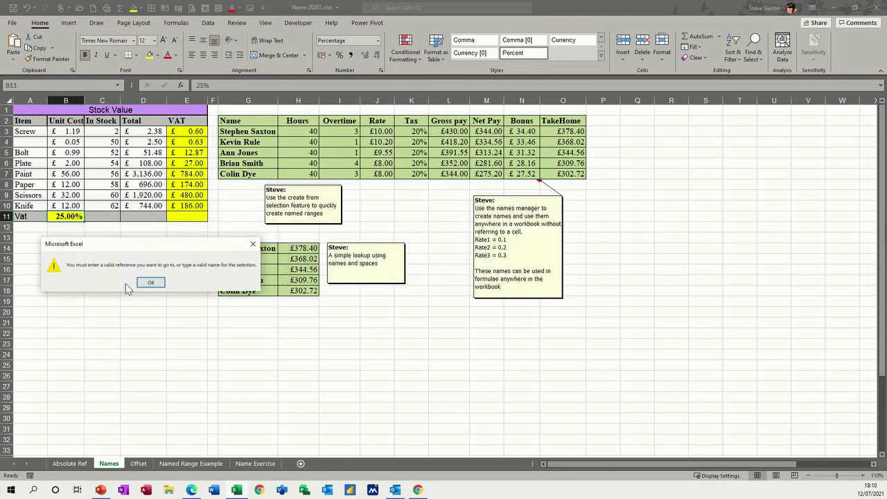
left_click(150, 282)
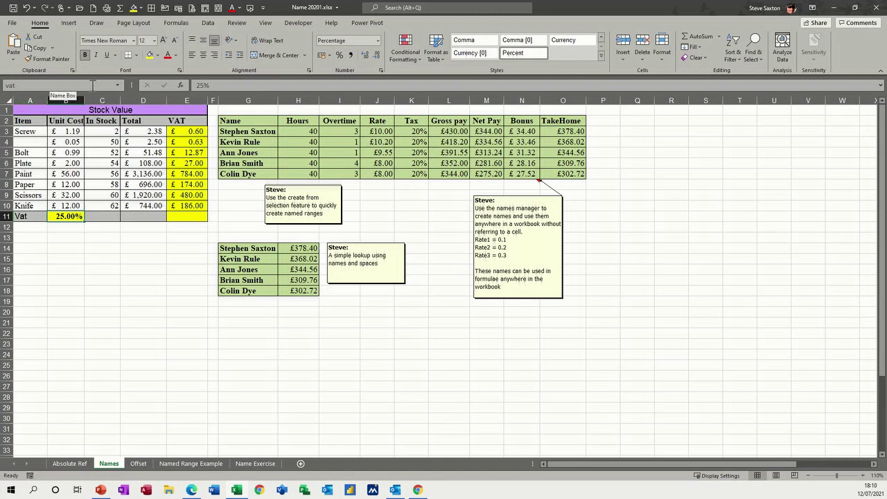
Step: Look through the workbook's list of defined names for vat
left_click(118, 85)
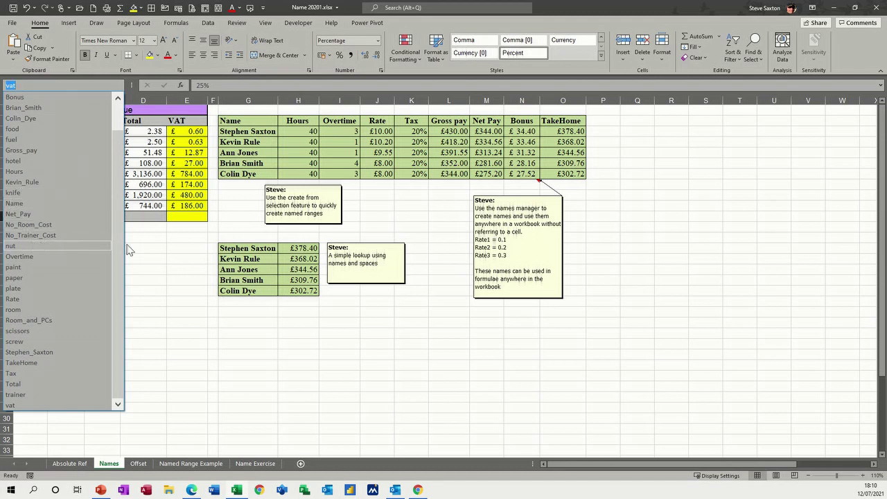
left_click(137, 215)
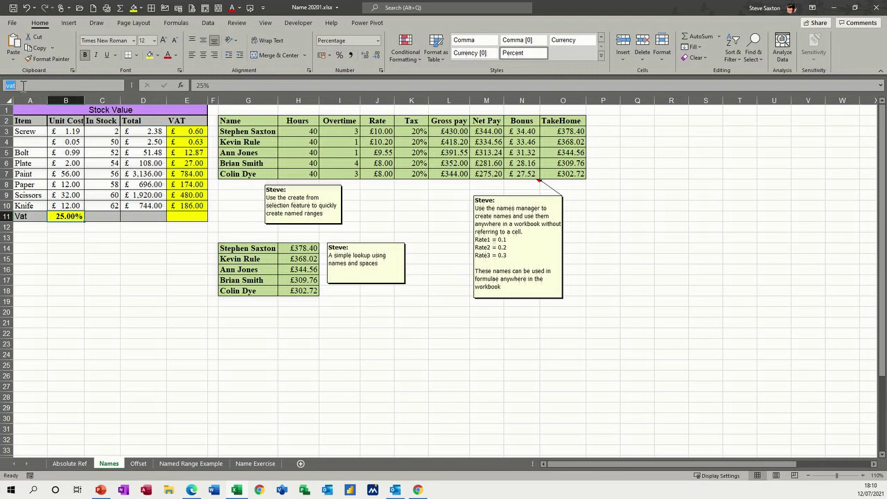
left_click(105, 241)
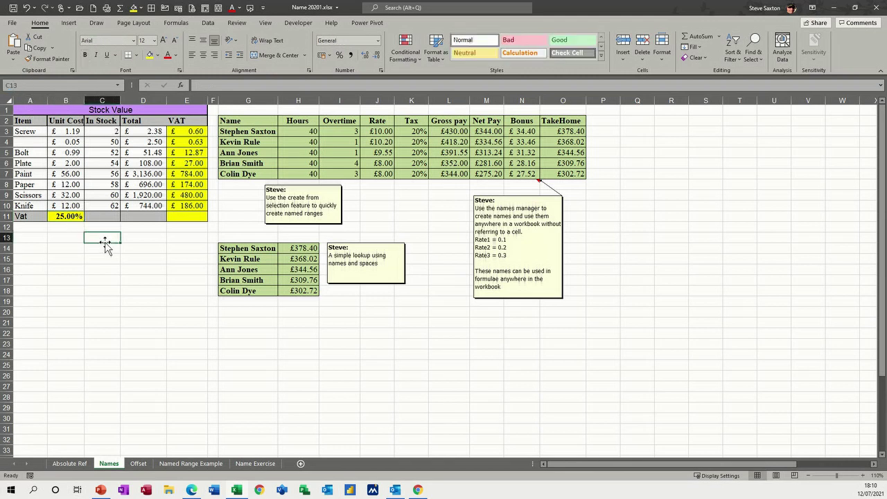
Step: Replace the VAT rate in B11 with the text "sded" as a test, and undo that entry
left_click(61, 217)
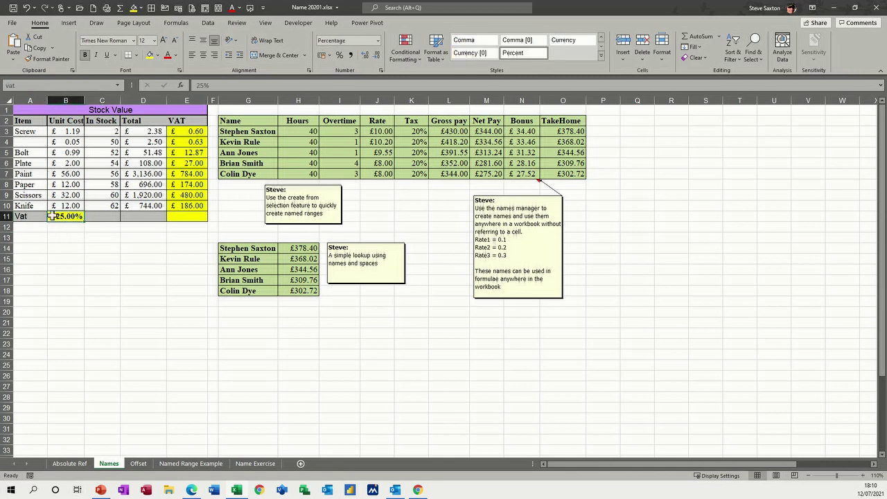
type("sded")
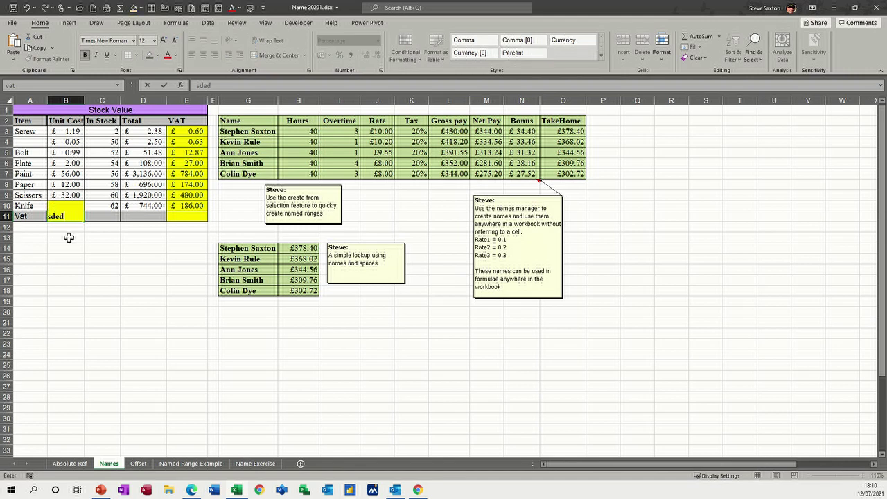
left_click(65, 237)
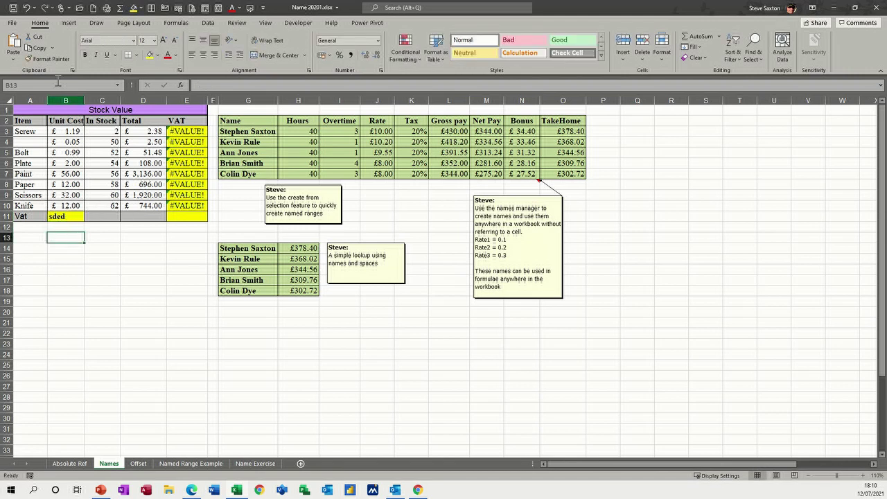
left_click(27, 8)
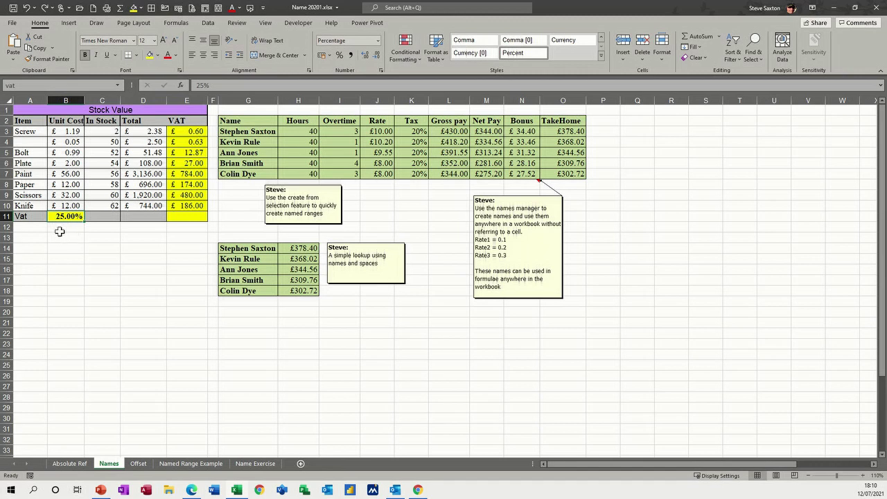
left_click(27, 217)
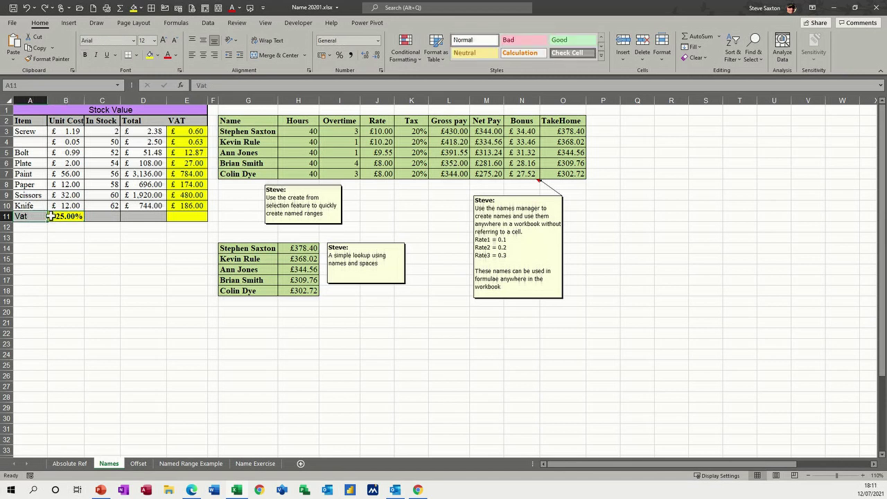
Step: Compare the label in A11 with the rate cell B11, and jump from A11 to the cell named vat
left_click(74, 217)
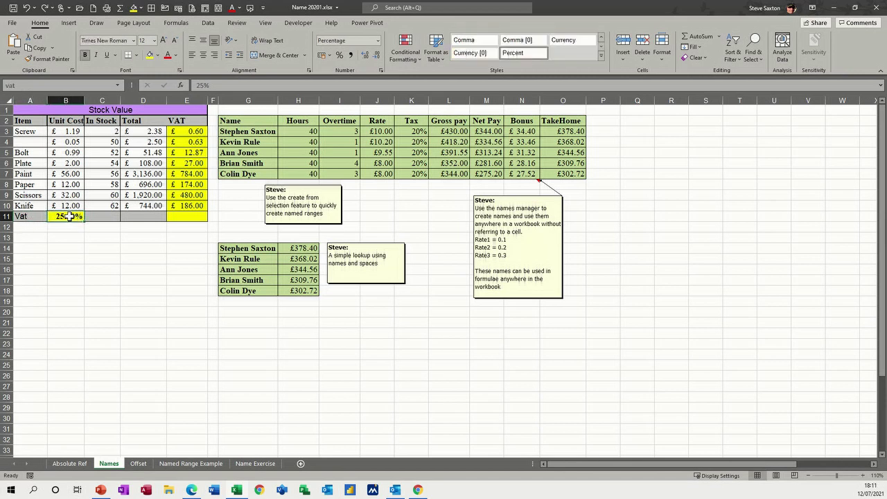
left_click(31, 217)
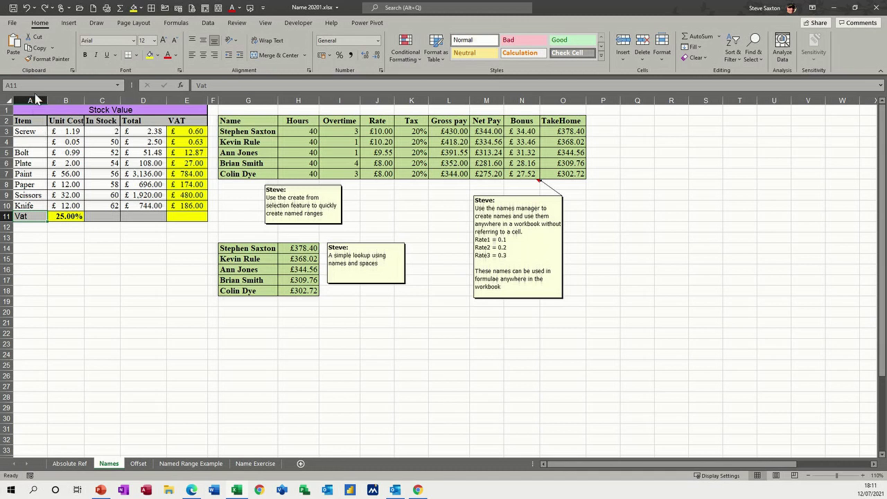
left_click(30, 85)
key("Return")
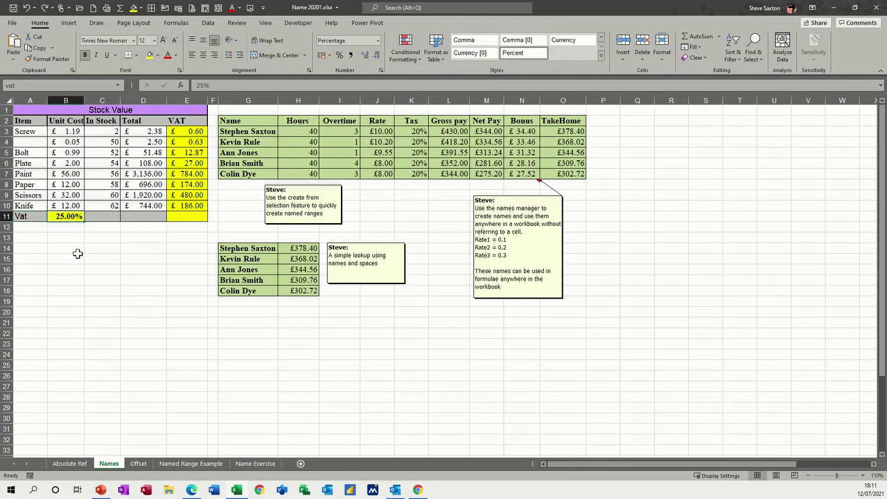
Step: Go to the Name Exercise sheet and jump from there to the cell named vat
left_click(283, 344)
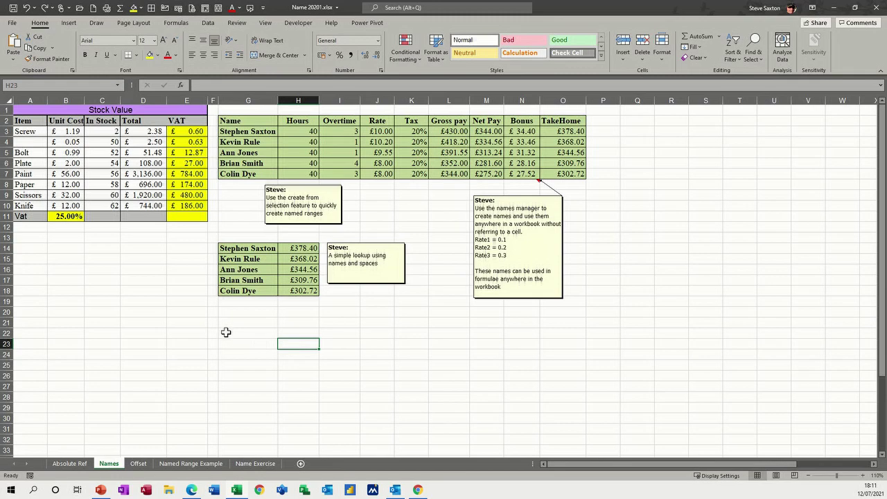
left_click(247, 464)
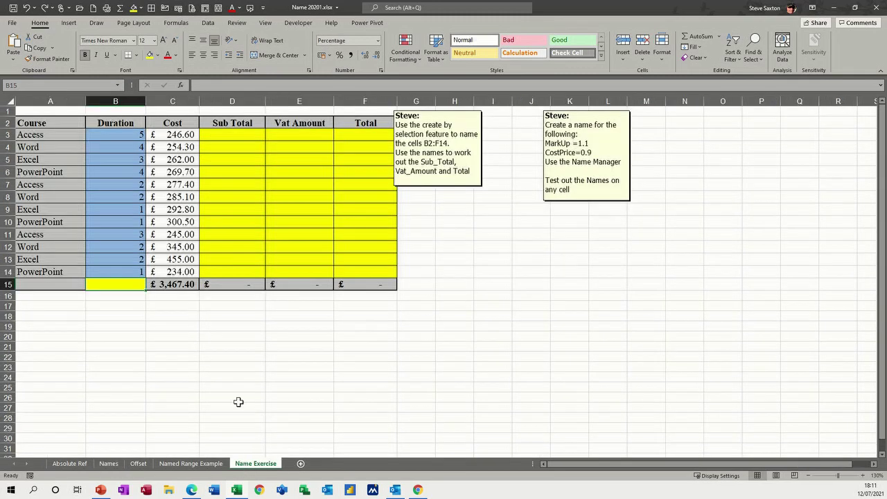
left_click(50, 86)
type("vat")
key("Return")
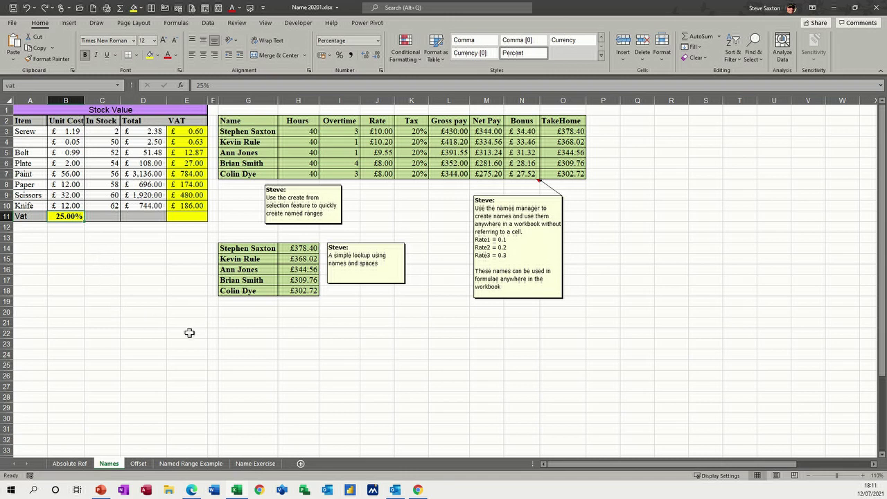
Step: Enter the formula =vat in cell G21 of the Names sheet
left_click(229, 323)
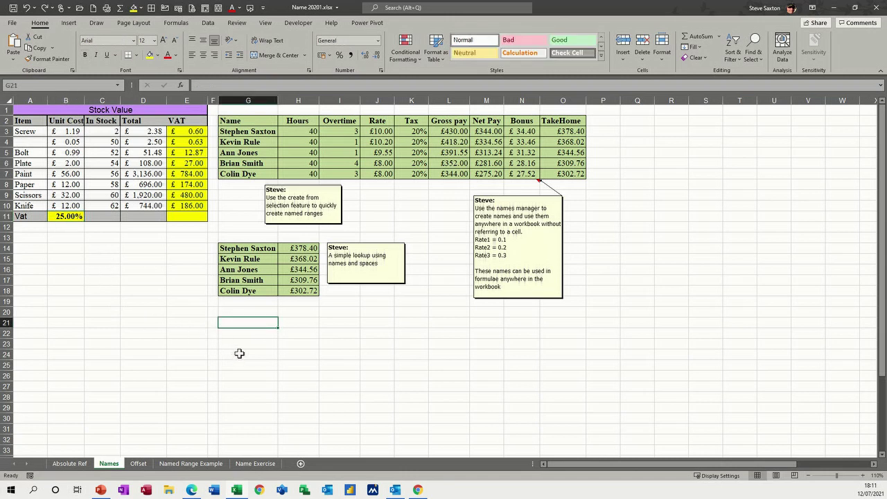
type("=v")
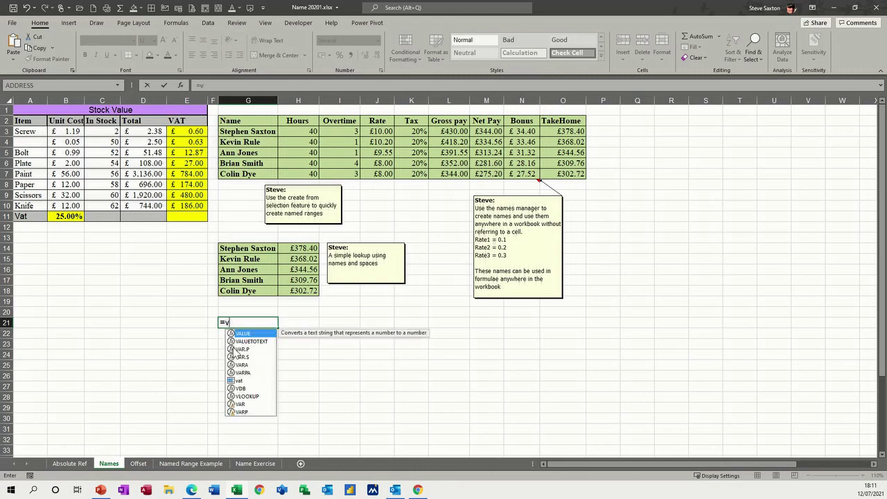
type("at")
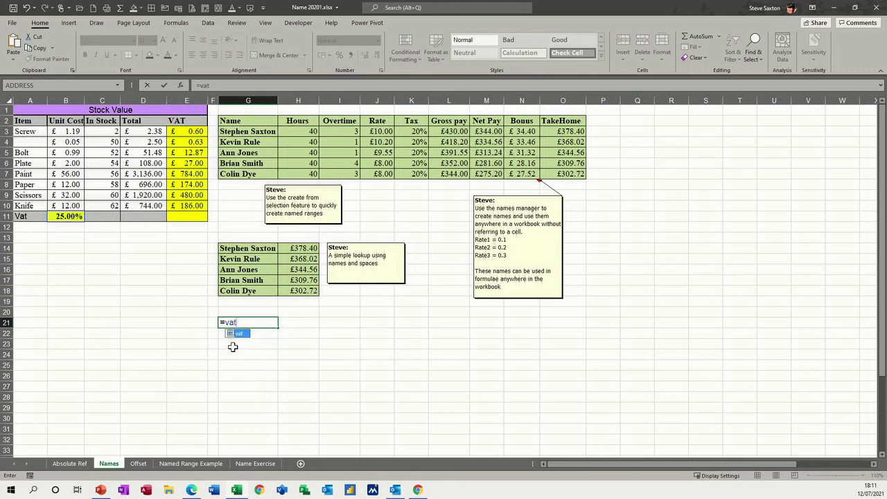
key("Return")
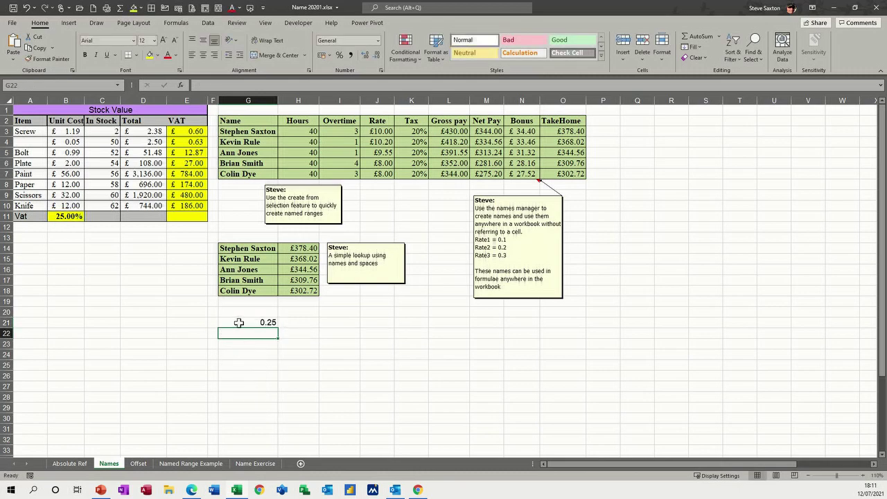
Step: Enter the formula =C15*vat in cell C16 of the Name Exercise sheet
left_click(257, 464)
left_click(164, 298)
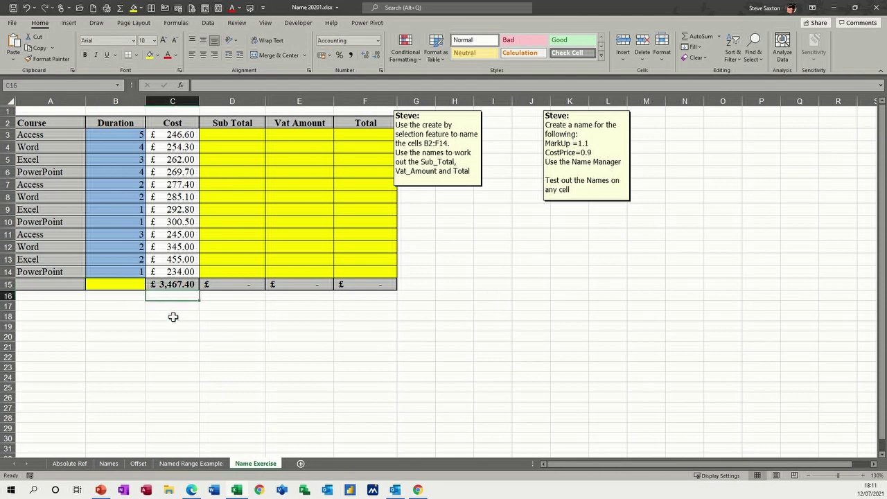
type("=")
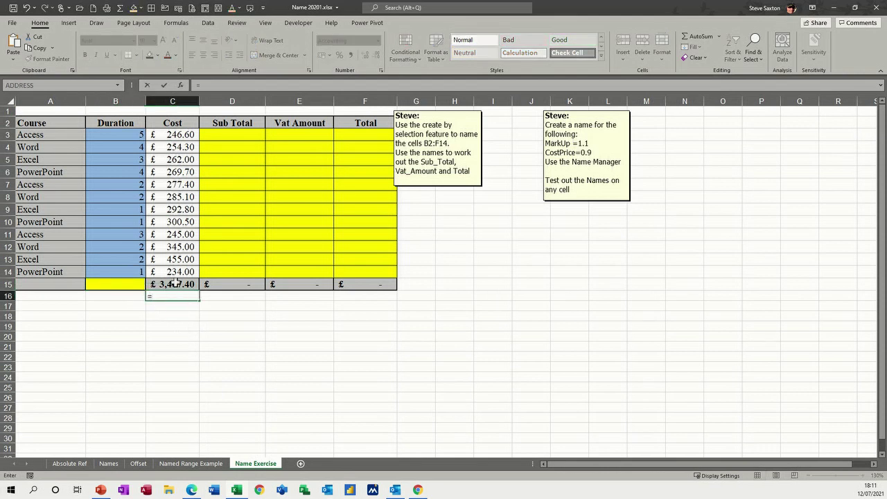
left_click(176, 284)
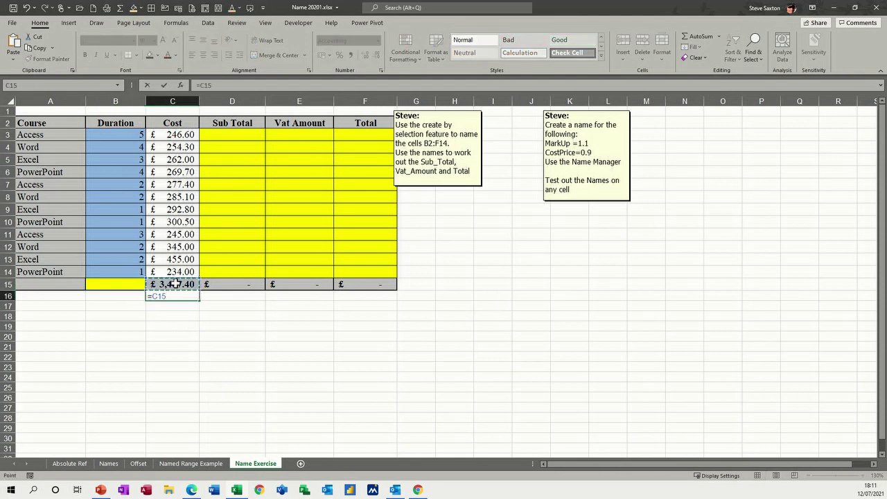
type("*va")
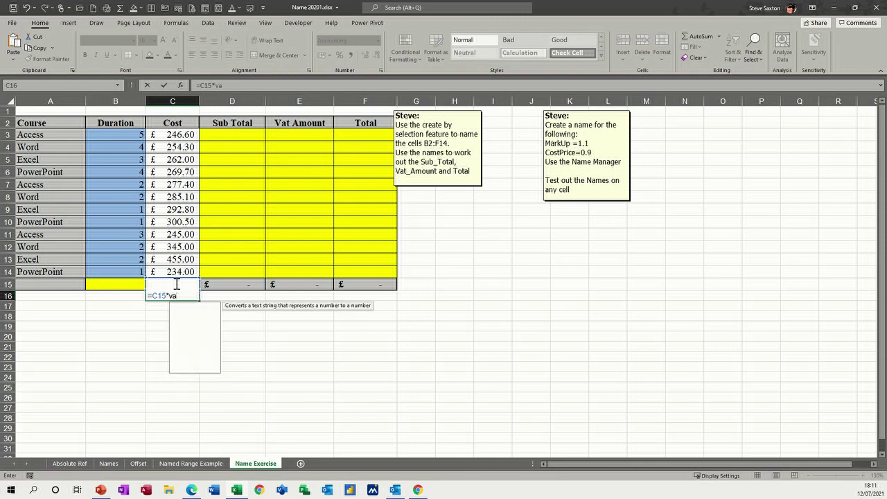
type("t")
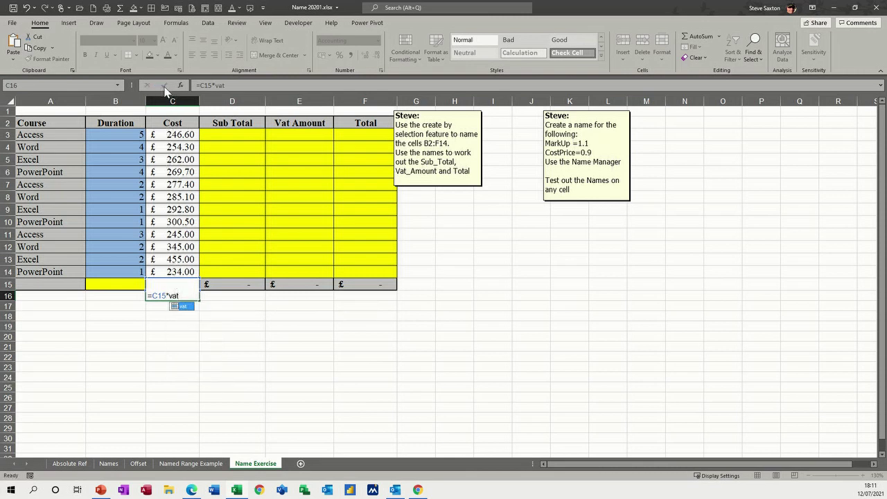
left_click(164, 85)
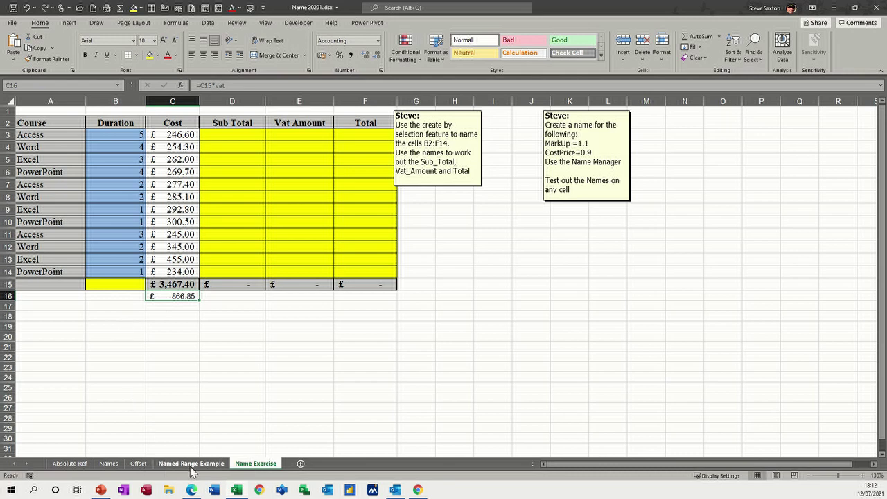
Step: Return to the named cell vat from the Name Exercise sheet and inspect the VAT label and rate cells in row 11
left_click(41, 86)
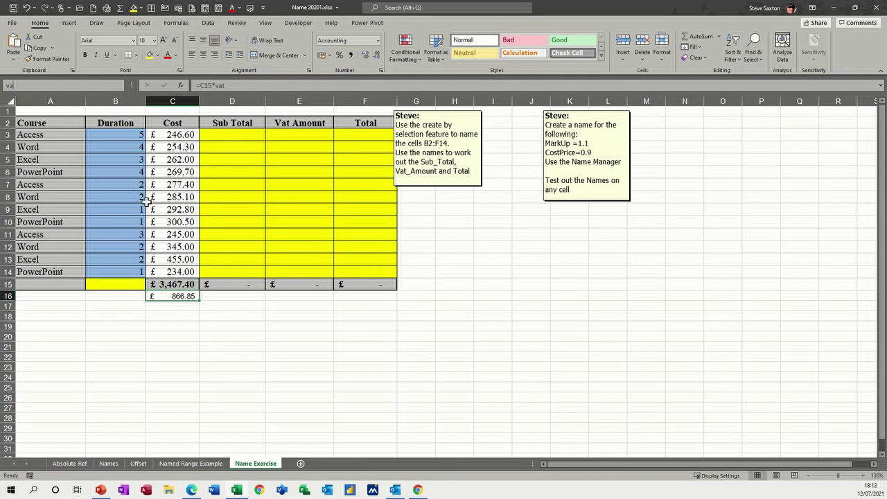
key("Return")
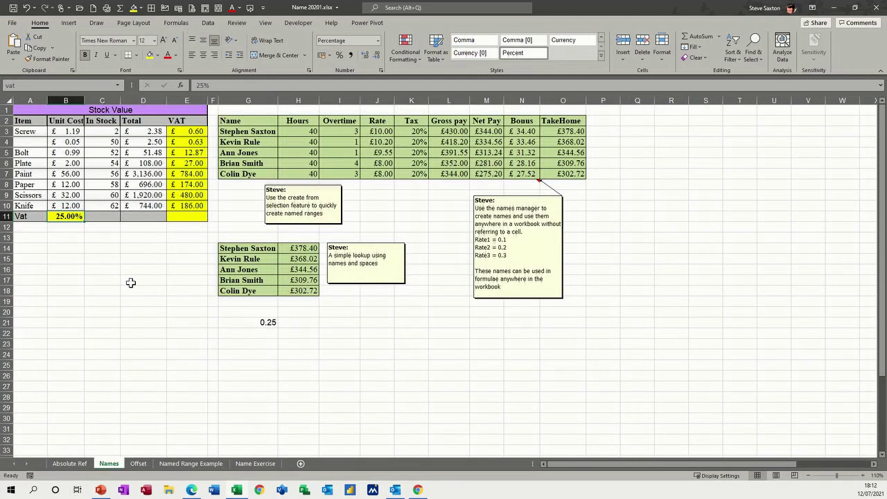
left_click(27, 217)
left_click(61, 217)
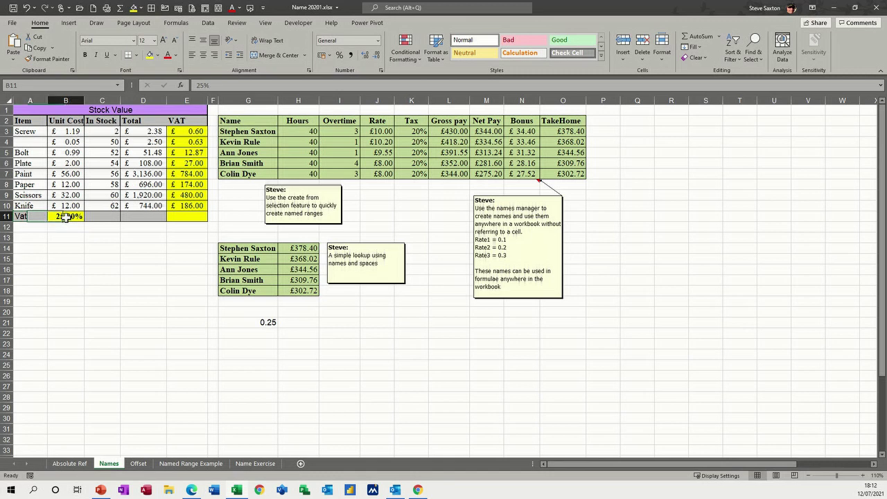
left_click(31, 216)
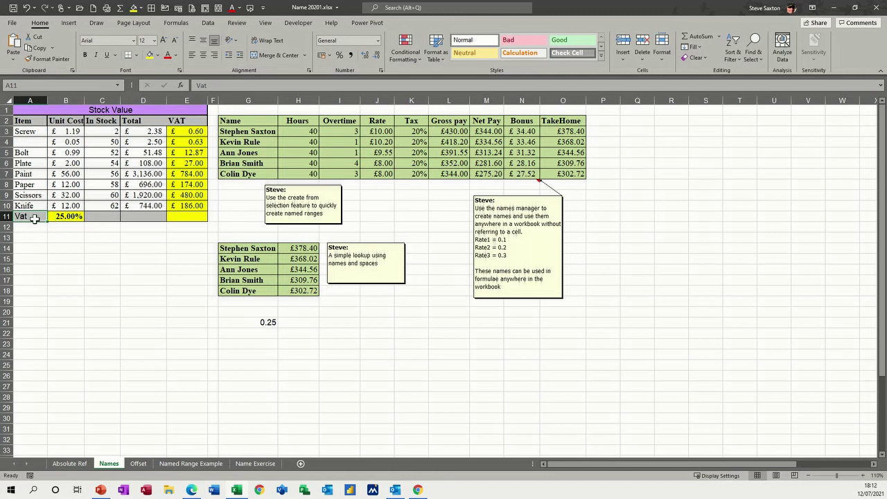
Step: Look up the name vat in the Name Manager to check which cell it refers to
left_click(173, 23)
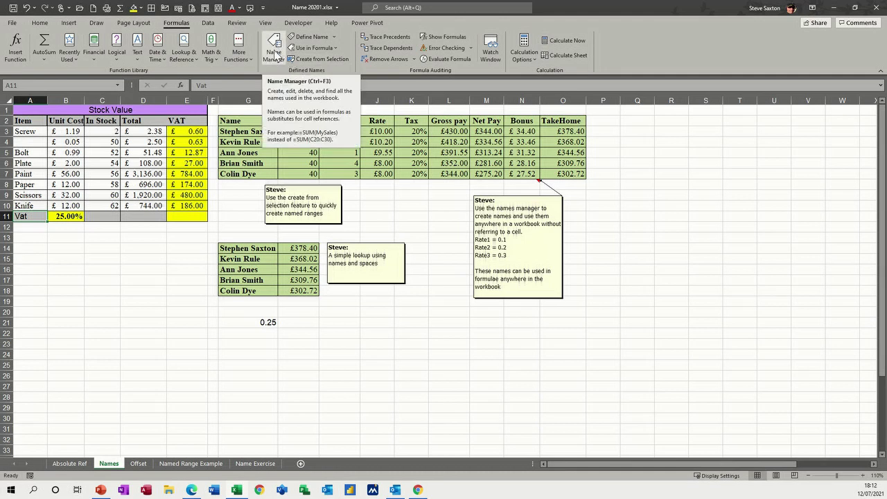
left_click(275, 50)
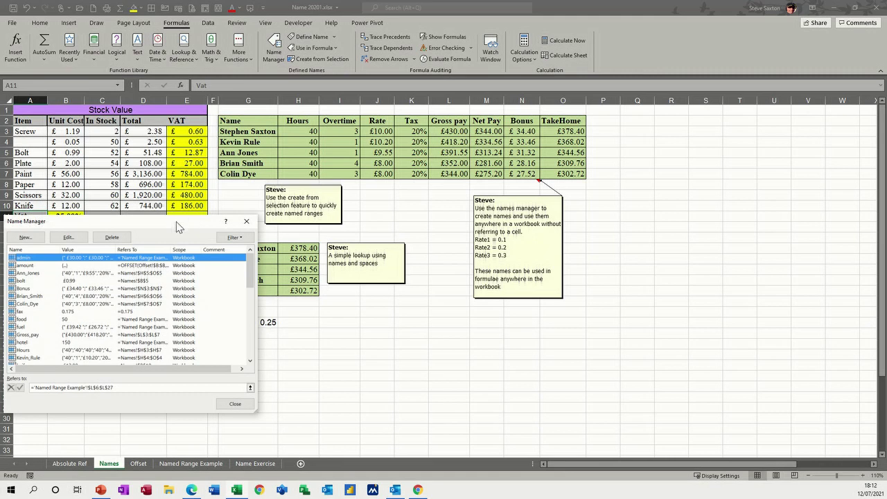
left_click_drag(177, 226, 367, 147)
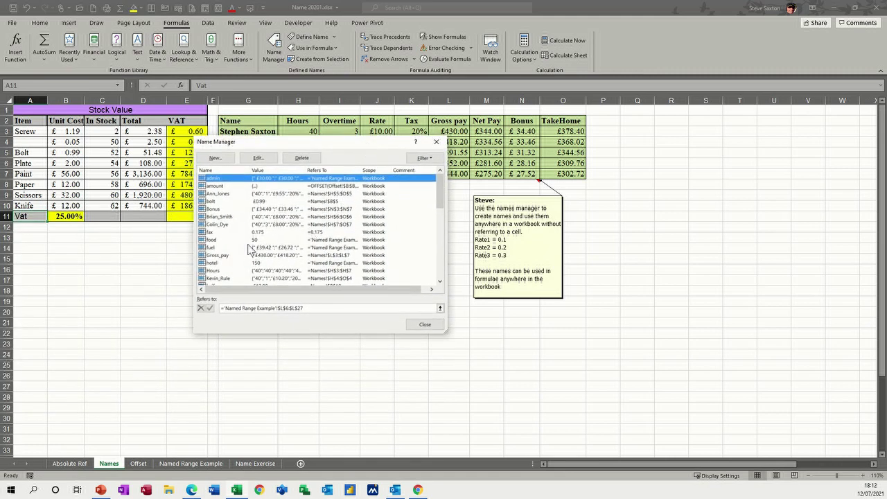
left_click_drag(438, 187, 431, 269)
left_click(218, 279)
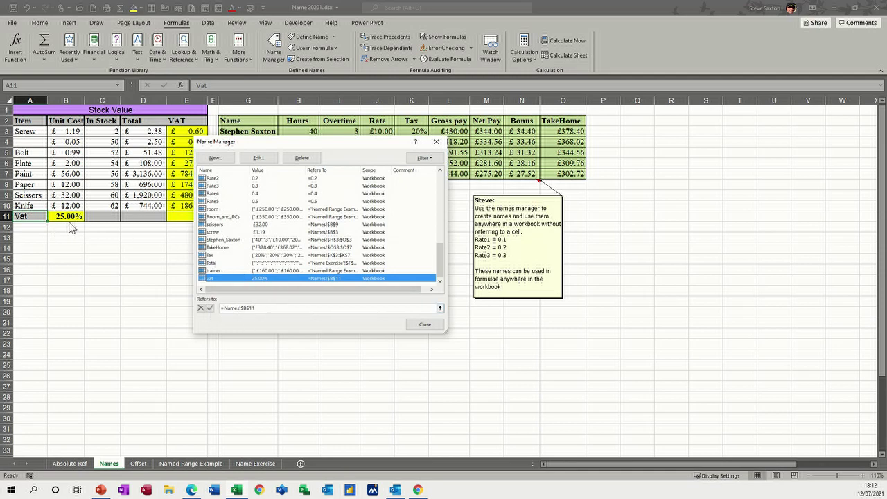
left_click(413, 326)
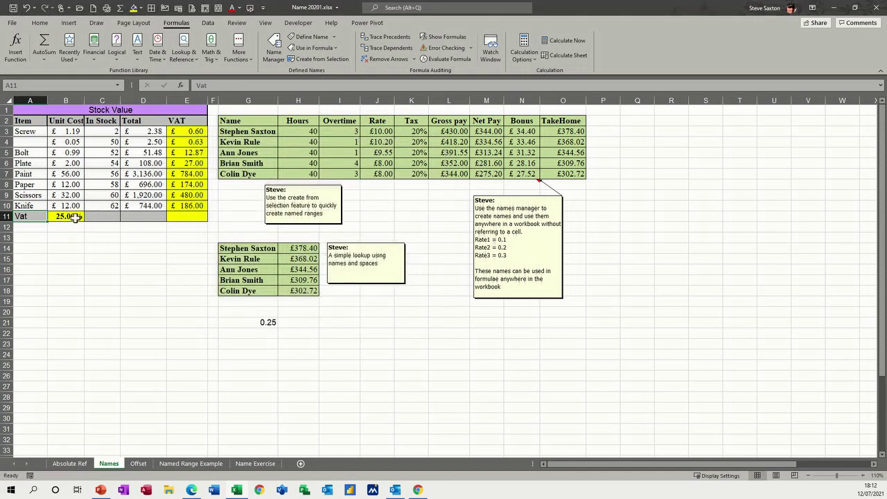
Step: Select the Hours values H3:H7 and the Overtime values I3:I7 in turn to check their range names
left_click(96, 259)
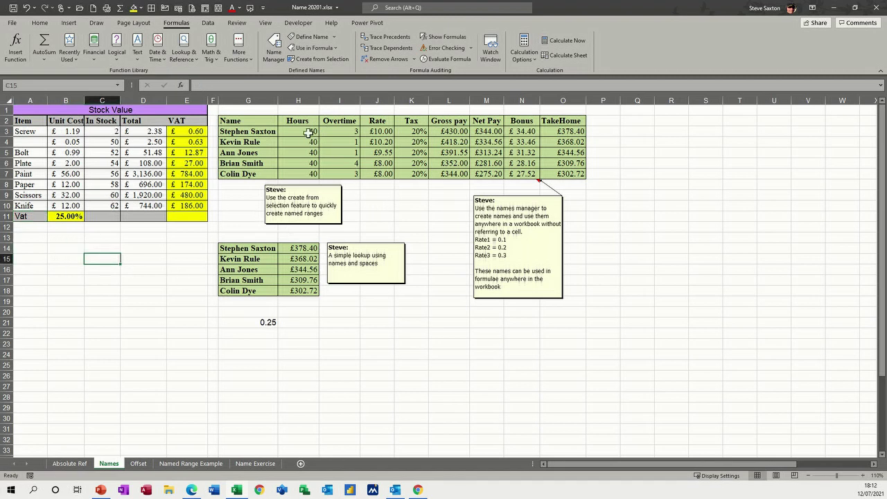
left_click_drag(308, 132, 308, 174)
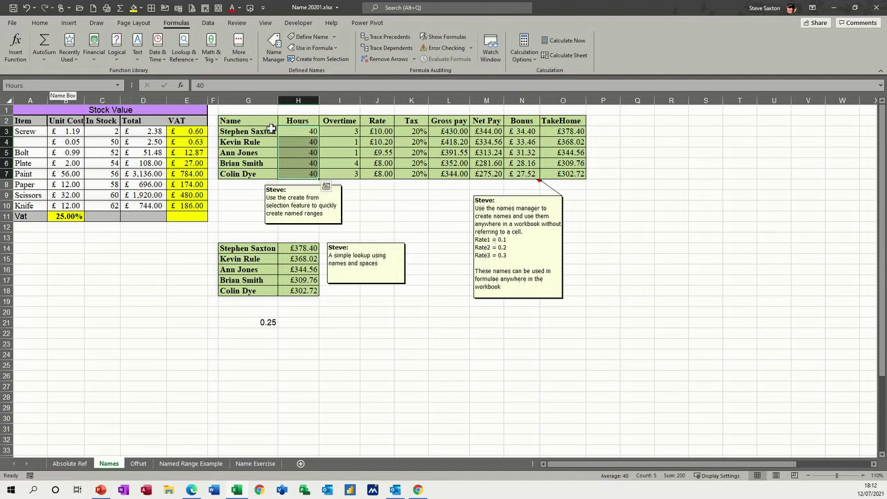
left_click(341, 135)
left_click_drag(340, 139, 343, 174)
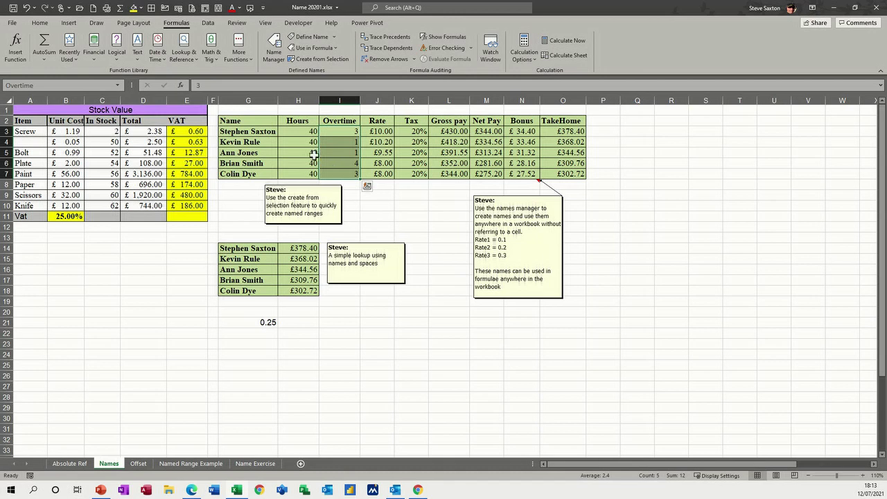
Step: Create names for the payroll table G2:O7 from its top row and left column
left_click_drag(244, 126, 547, 173)
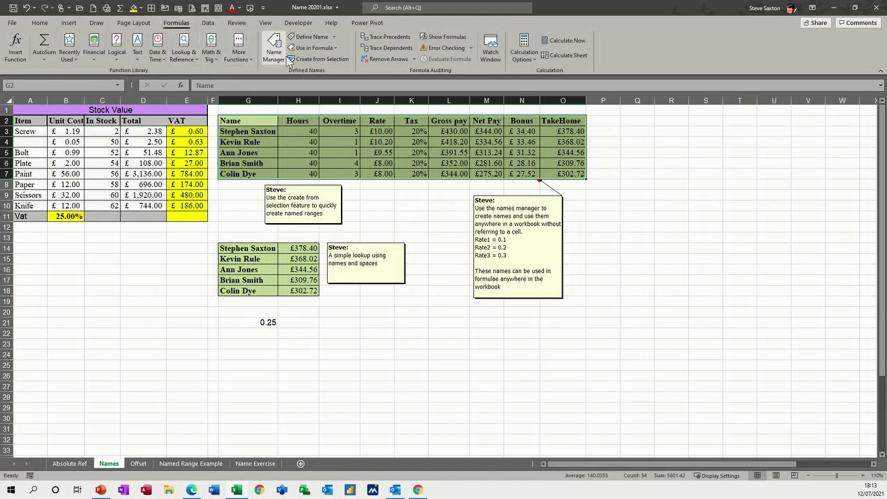
left_click(321, 61)
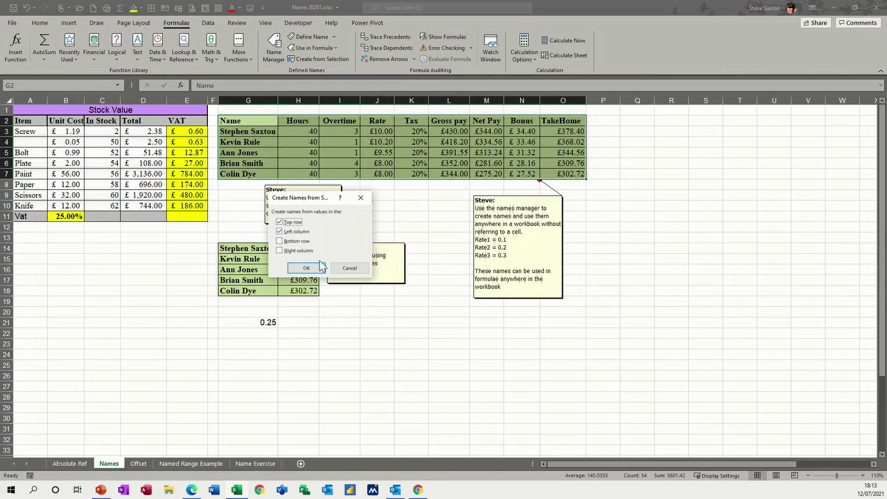
left_click(321, 267)
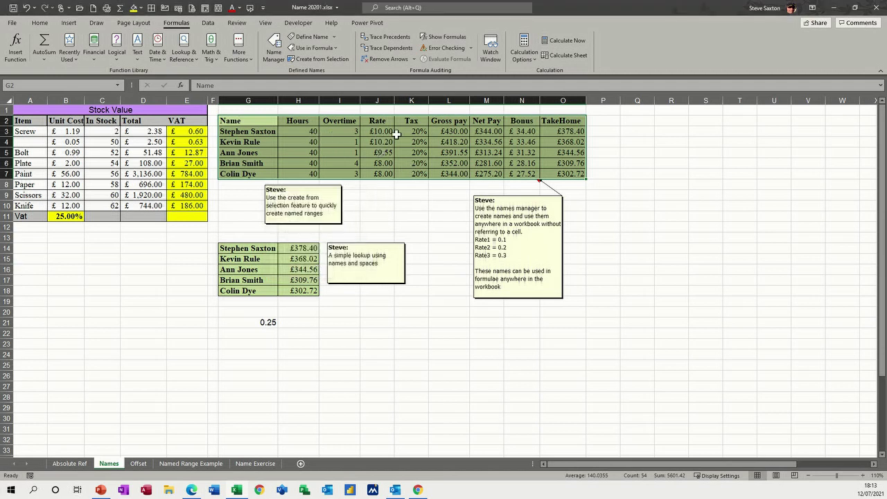
Step: Select the Tax, Gross pay and Net Pay values and the first employee's row in turn to check their range names
left_click_drag(418, 131, 415, 173)
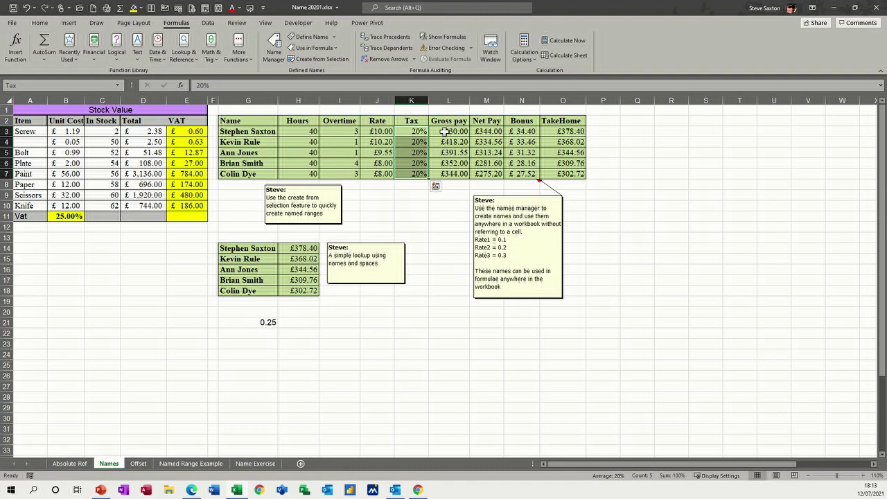
left_click_drag(444, 131, 443, 175)
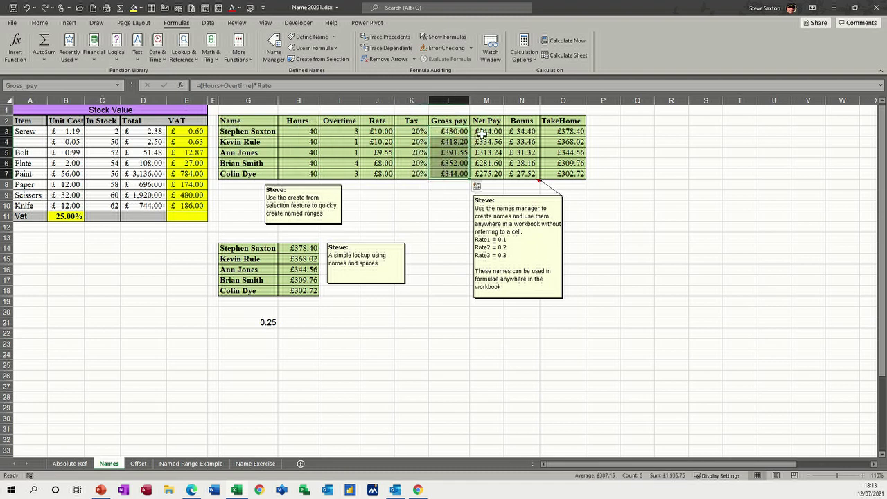
left_click_drag(480, 131, 486, 174)
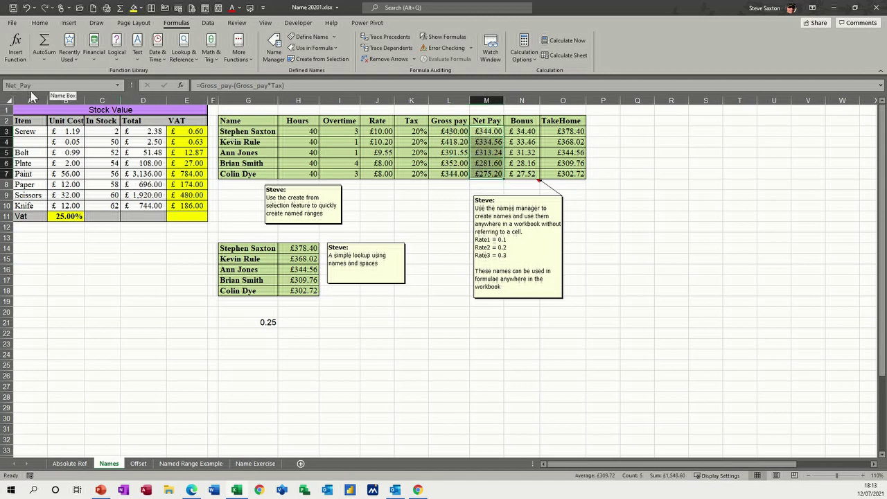
left_click(297, 132)
left_click_drag(297, 132, 547, 136)
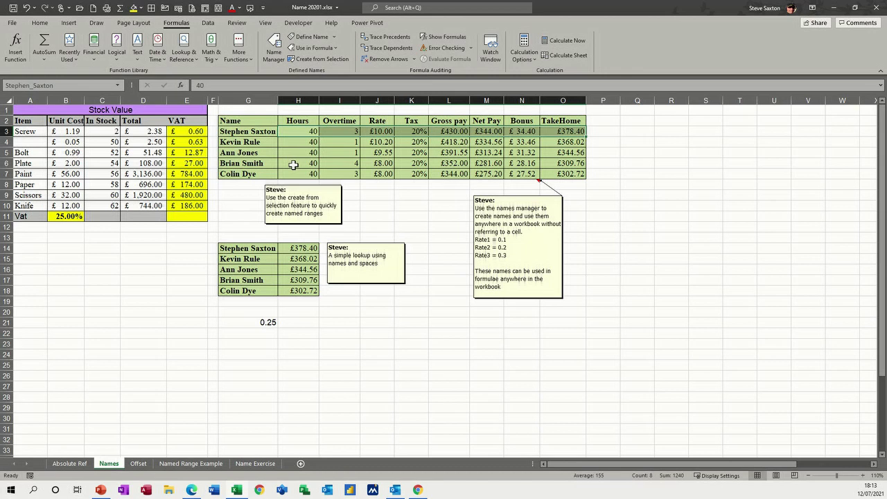
Step: Examine the named-range formulas of the first two Gross pay cells, L3 and L4, and the Hours value in H3
left_click(298, 132)
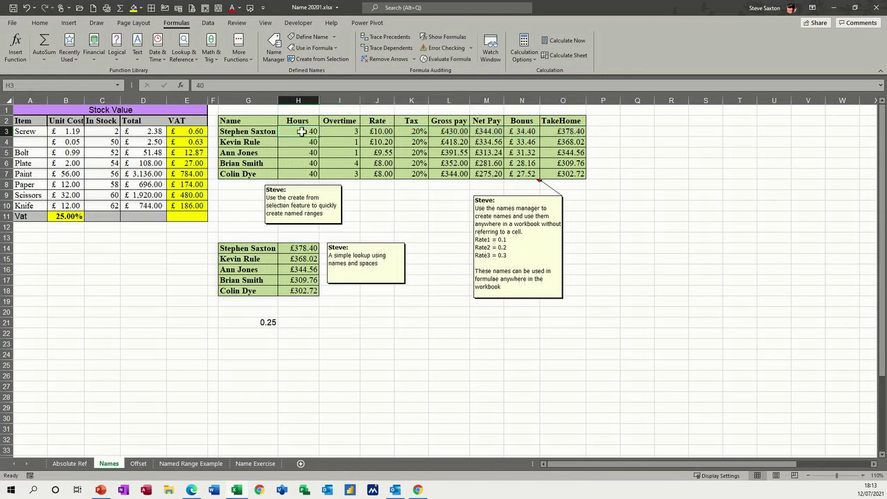
left_click(453, 132)
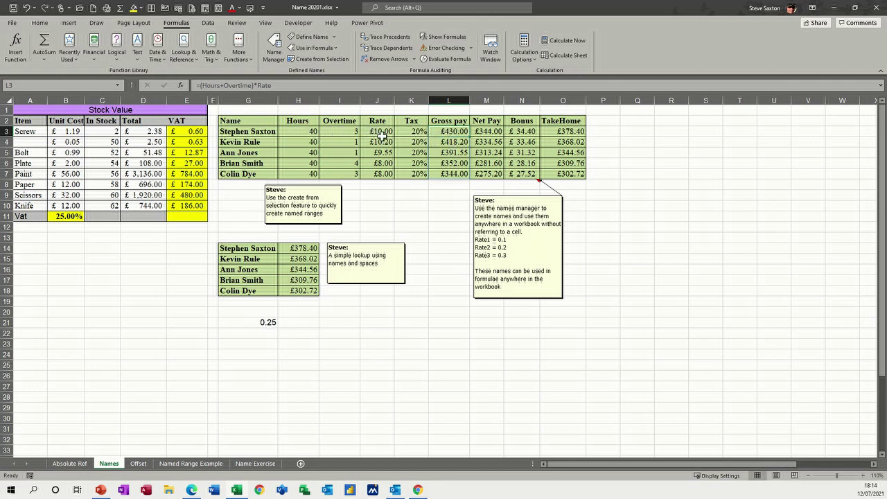
left_click(453, 142)
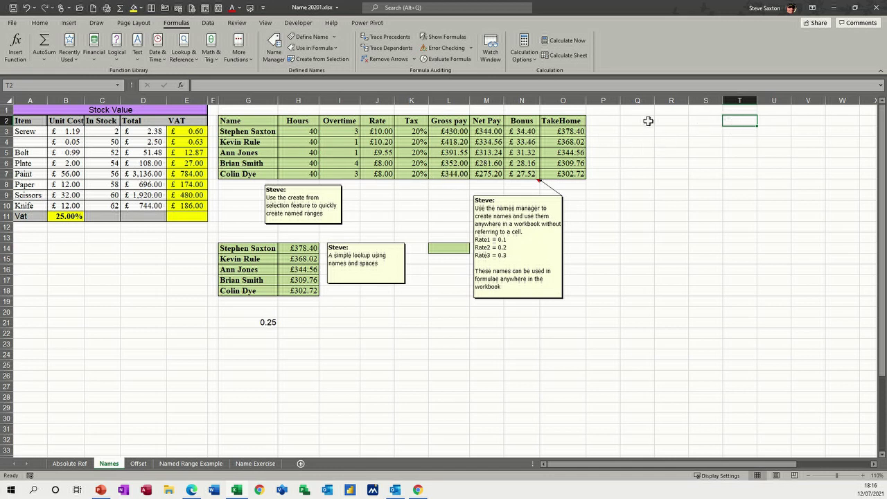
left_click(452, 130)
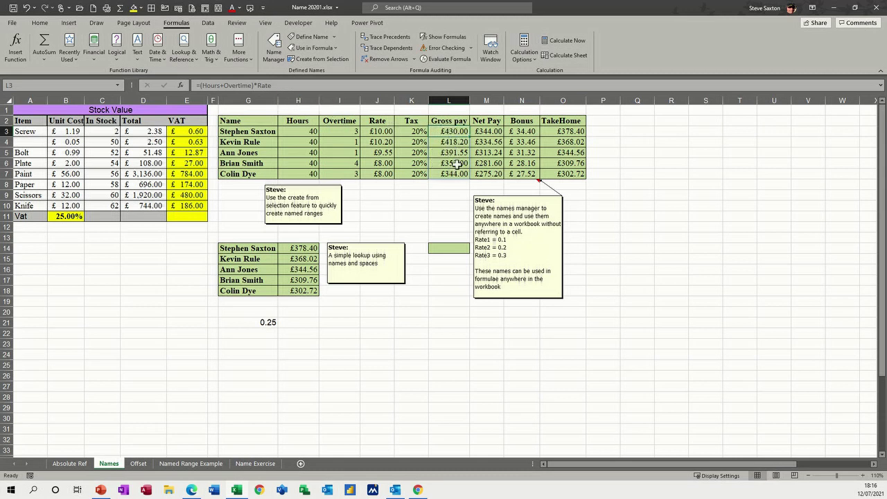
Step: Enter the formula =(Hours+Overtime)*Rate in the empty cell T3
left_click(736, 130)
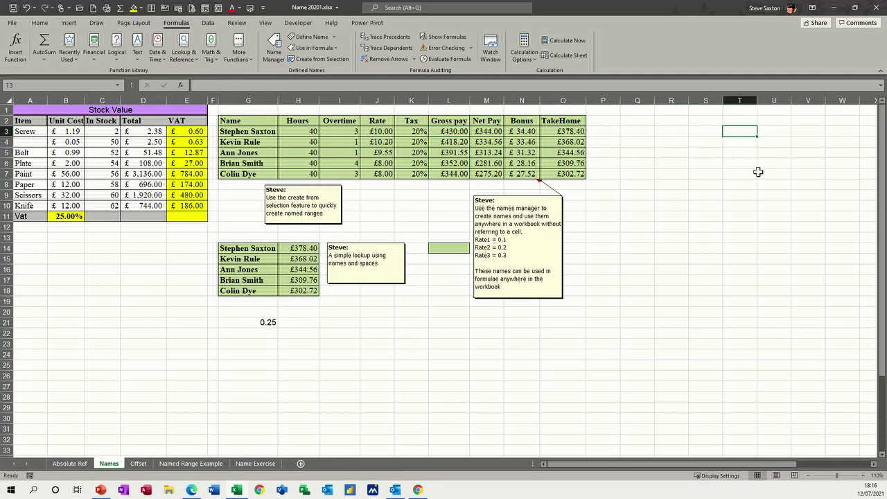
type("=")
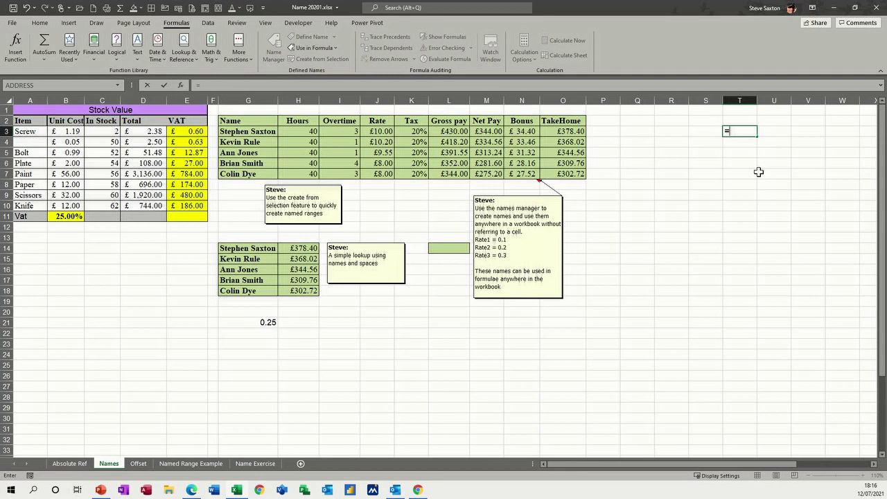
type("(hour")
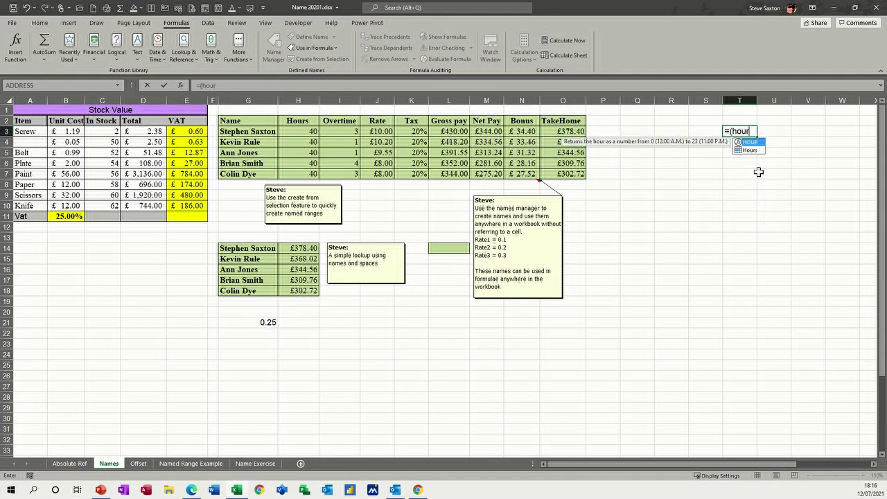
type("s+")
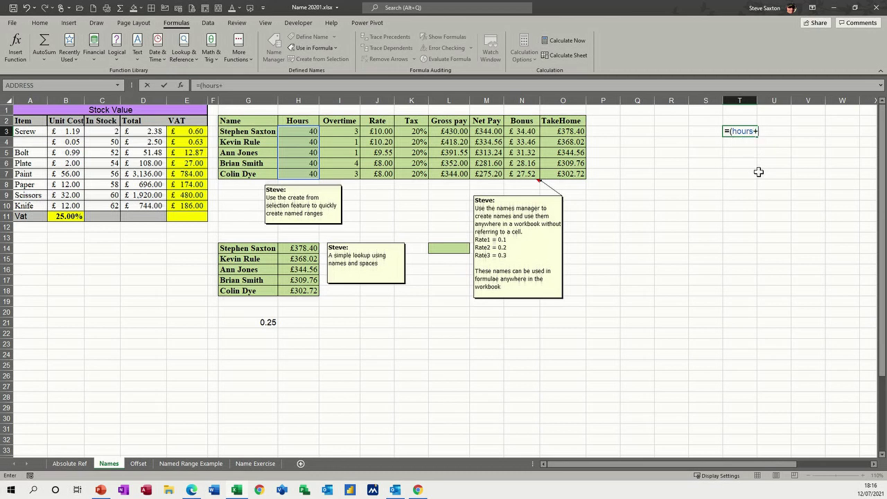
type("overtim")
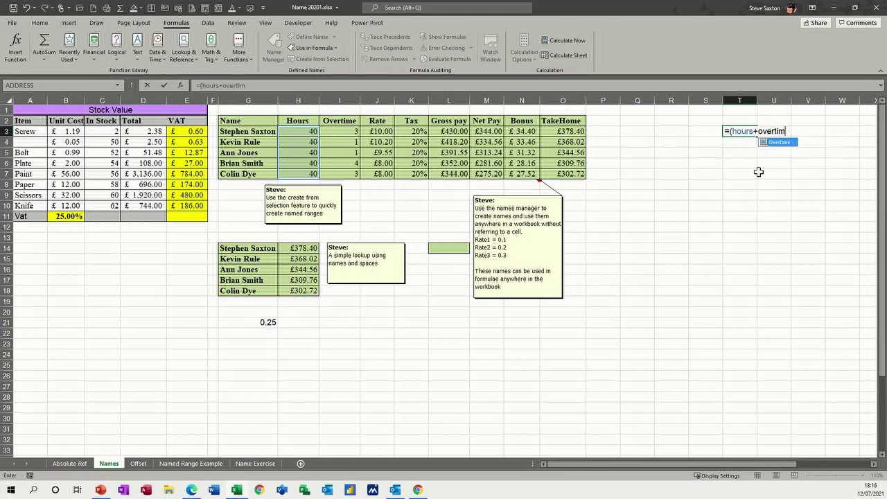
type("e)")
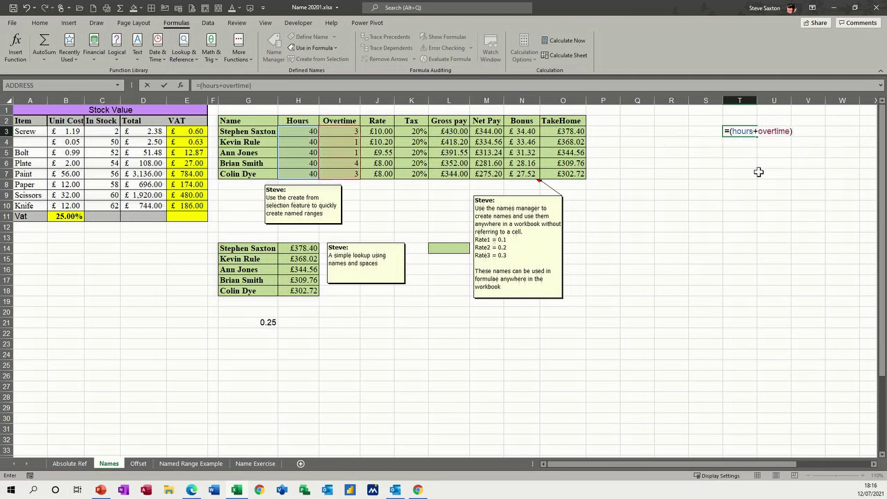
type("*rate")
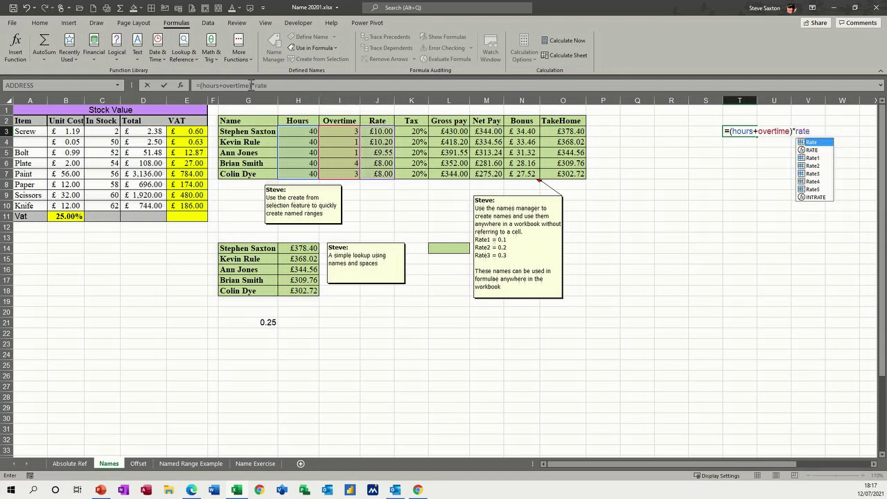
left_click(165, 86)
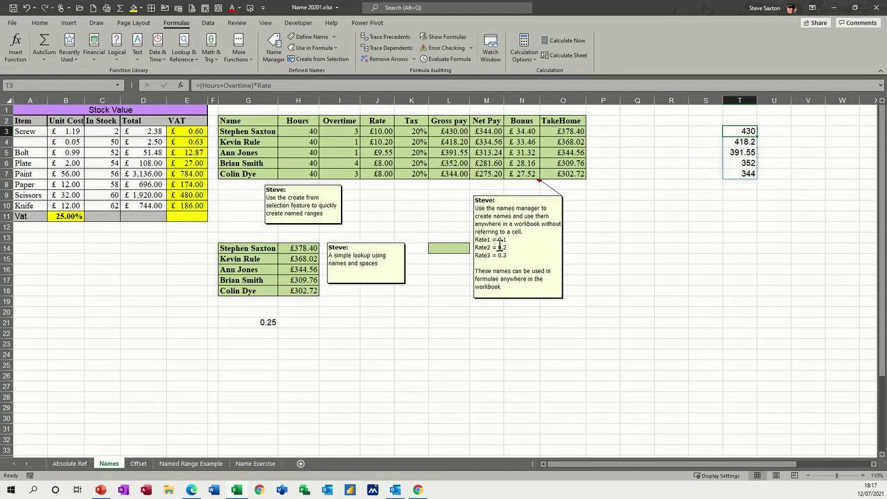
Step: Enter the formula =(Hours+Overtime)*Rate in the green cell L14, correcting the missing opening bracket
left_click(448, 247)
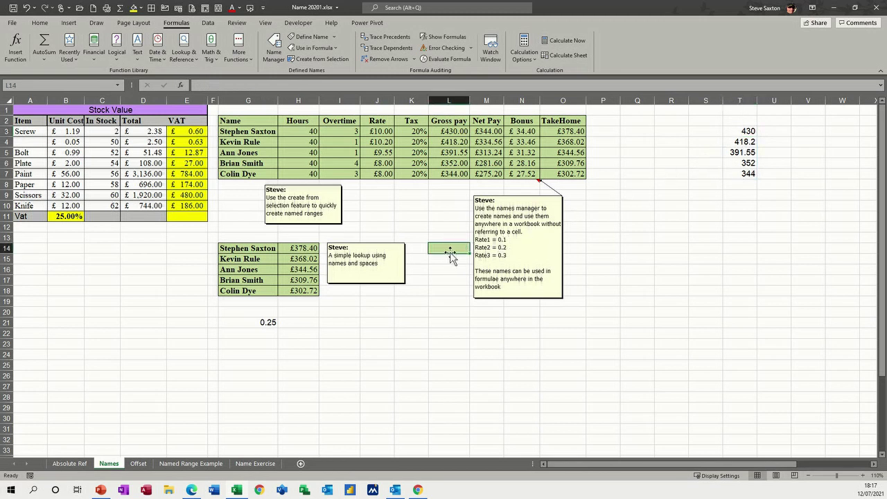
type("=")
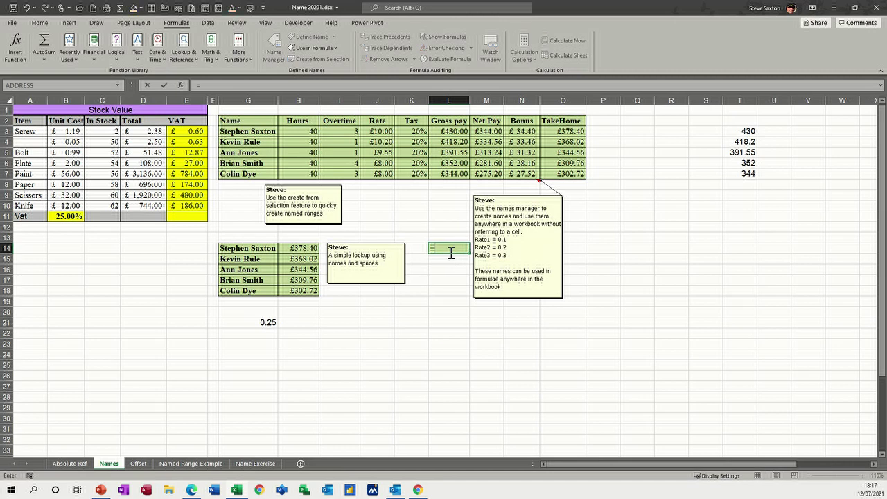
type("Hours")
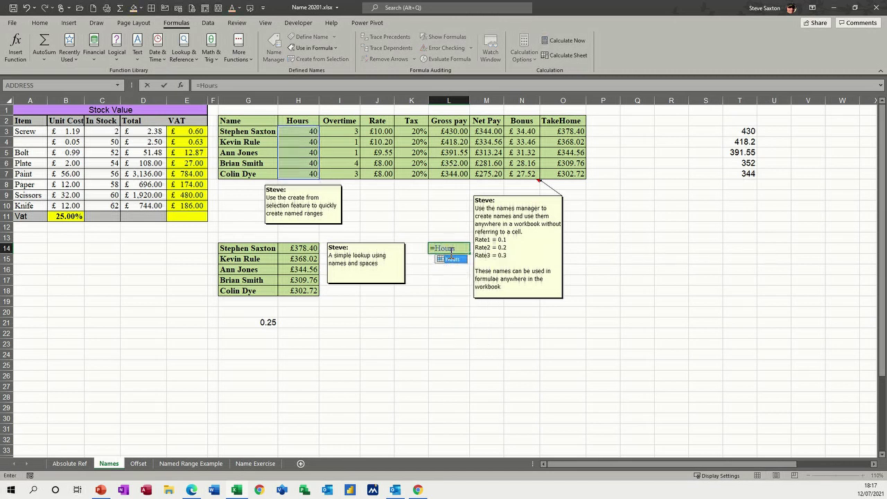
type("+over")
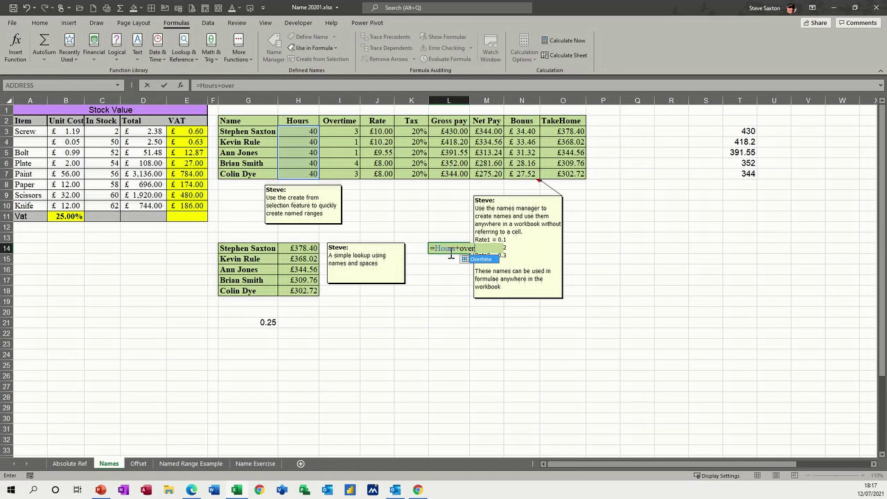
type("time)")
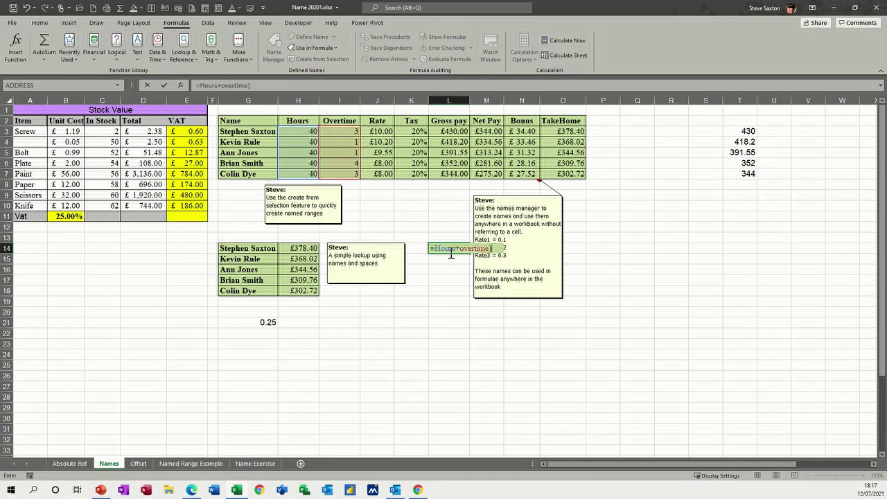
type("*rate")
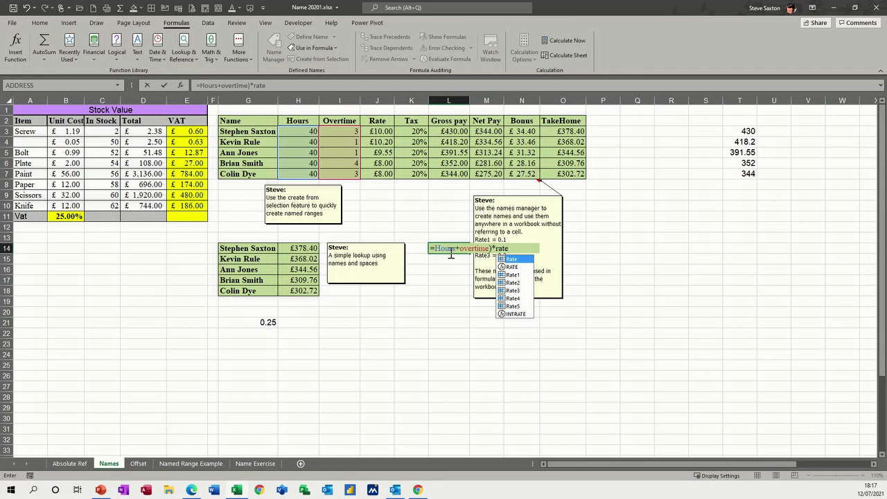
left_click(165, 84)
left_click(430, 296)
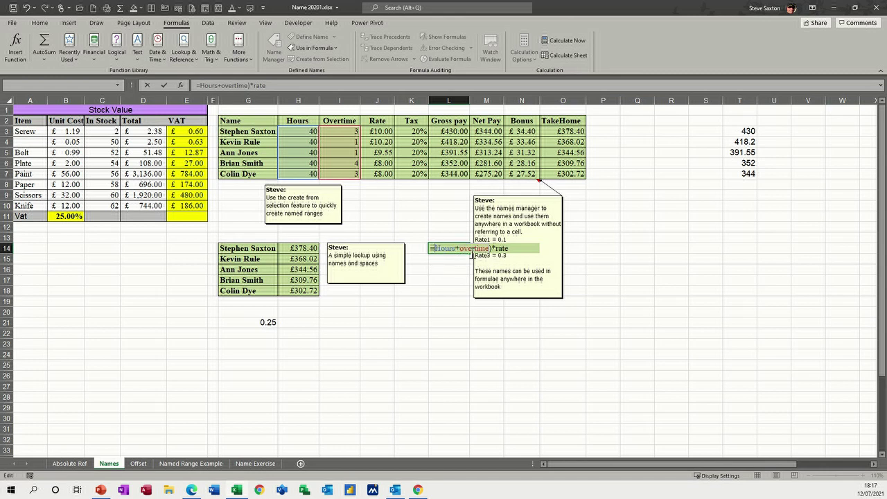
type("(")
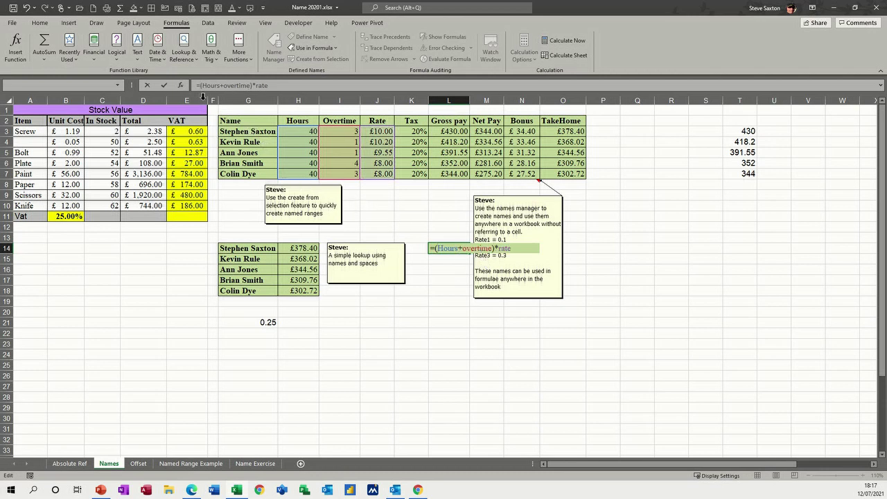
left_click(165, 86)
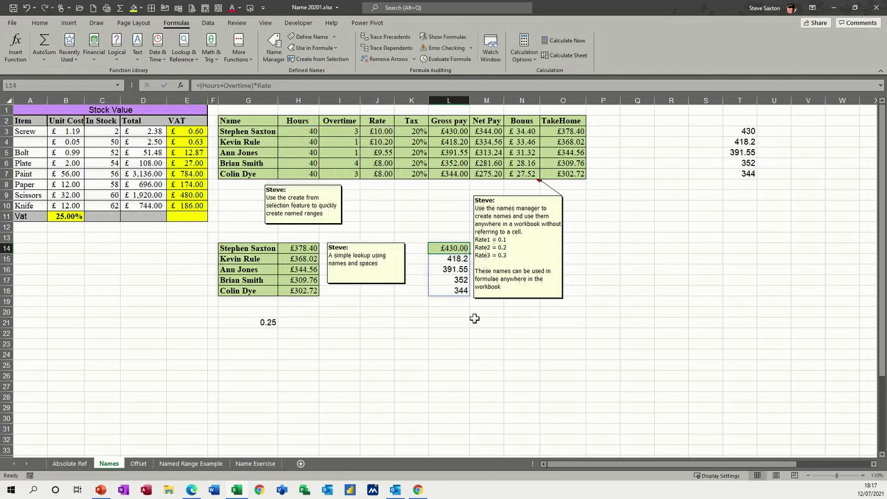
Step: Inspect the name-intersection lookup formulas in H14 and H15, and fill the matching TakeHome cell O3 with yellow
left_click(300, 250)
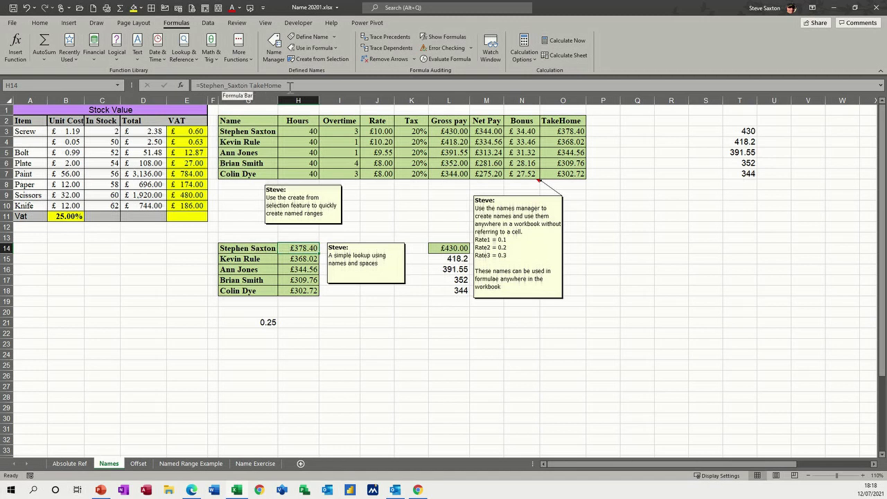
left_click(569, 133)
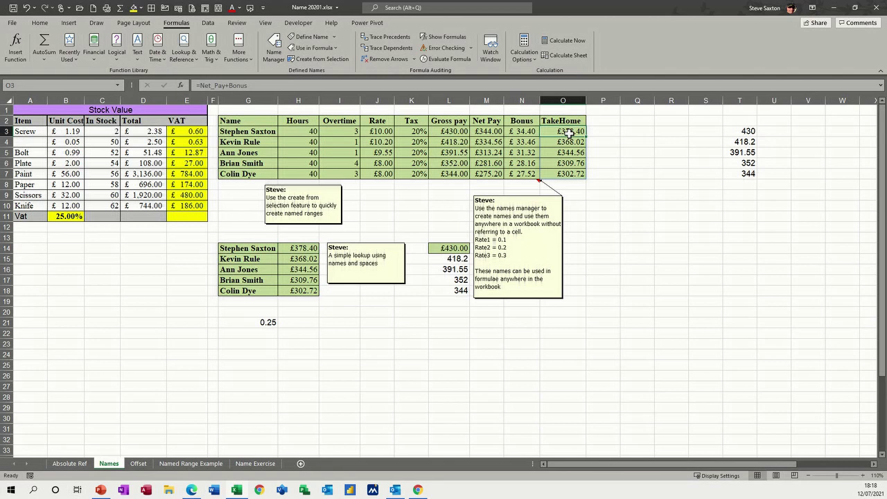
key("F4")
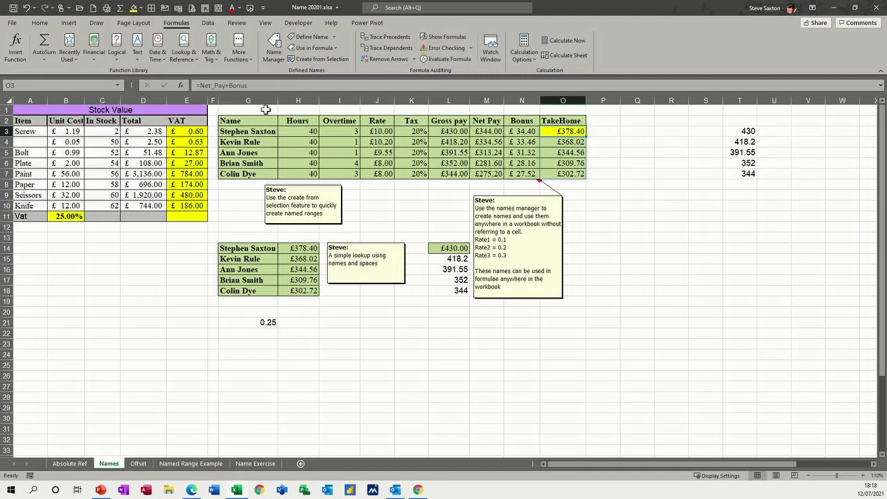
left_click(296, 257)
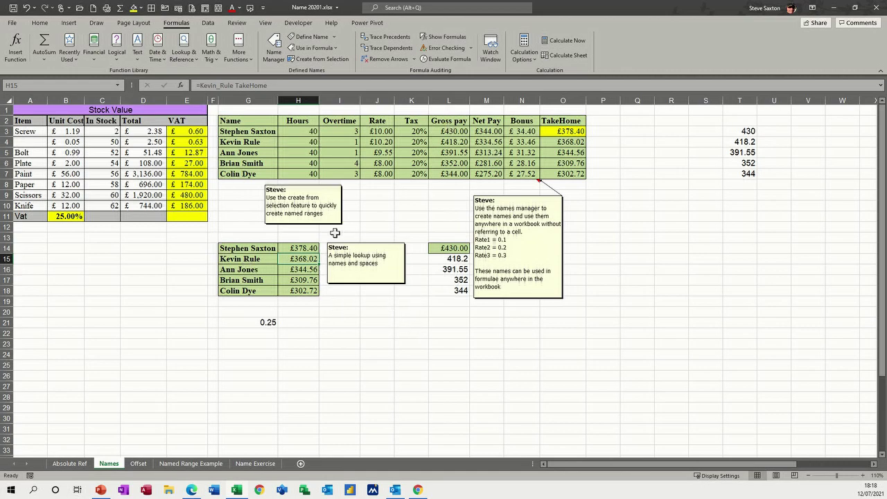
Step: On the Name Exercise sheet, clear cell C16 and create names for the range B2:F14 from its top row
left_click(253, 466)
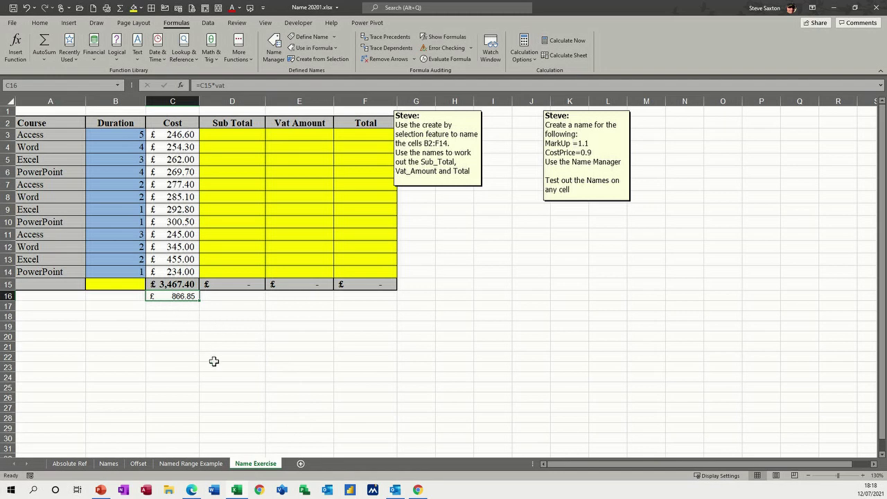
key("Delete")
left_click_drag(103, 122, 370, 274)
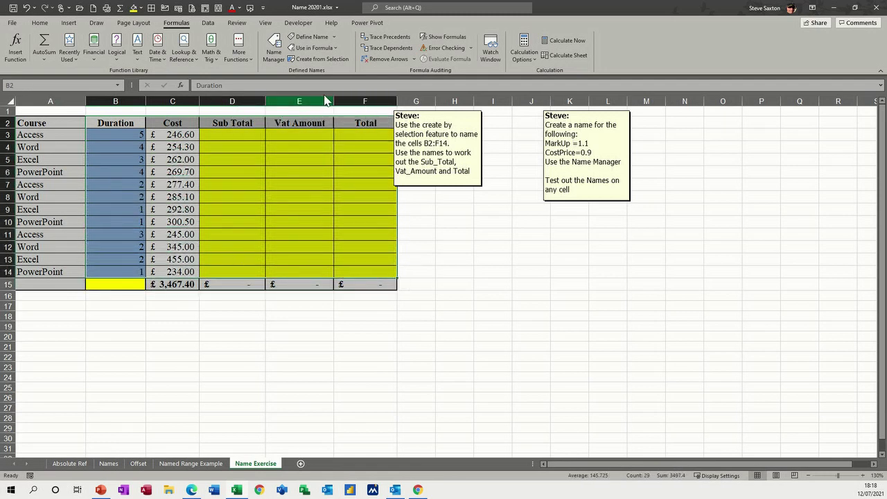
left_click(316, 61)
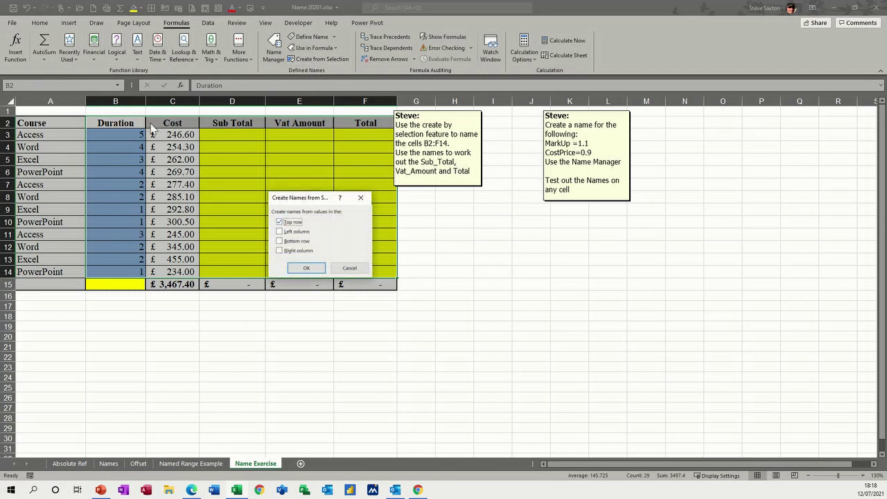
left_click(305, 267)
Step: Fill the Sub Total column from D3 with the named-range formula =Duration*Cost
left_click(228, 136)
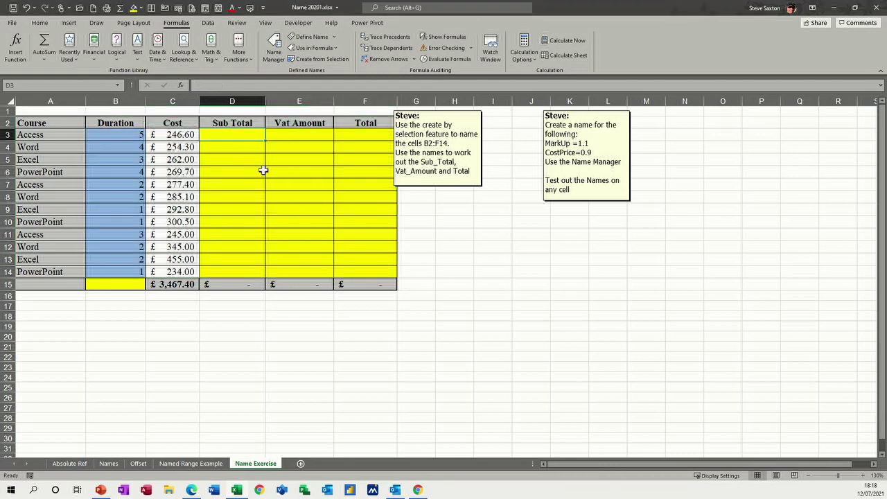
type("=dur")
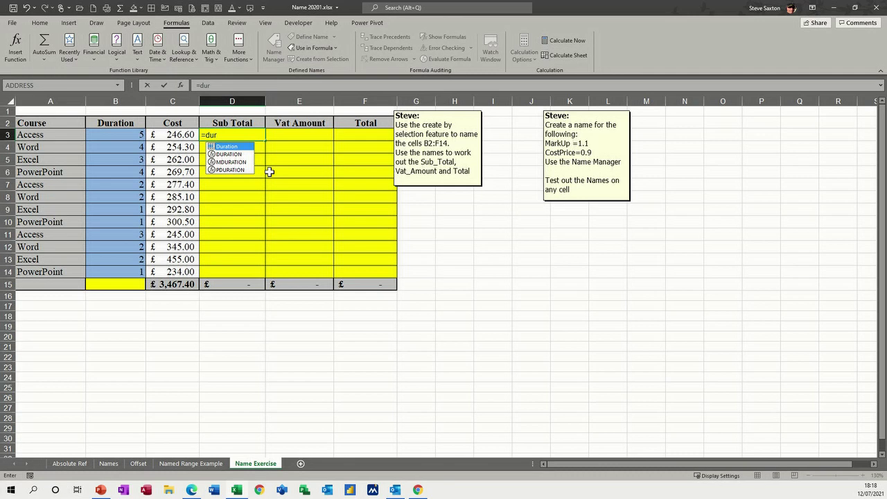
key("Tab")
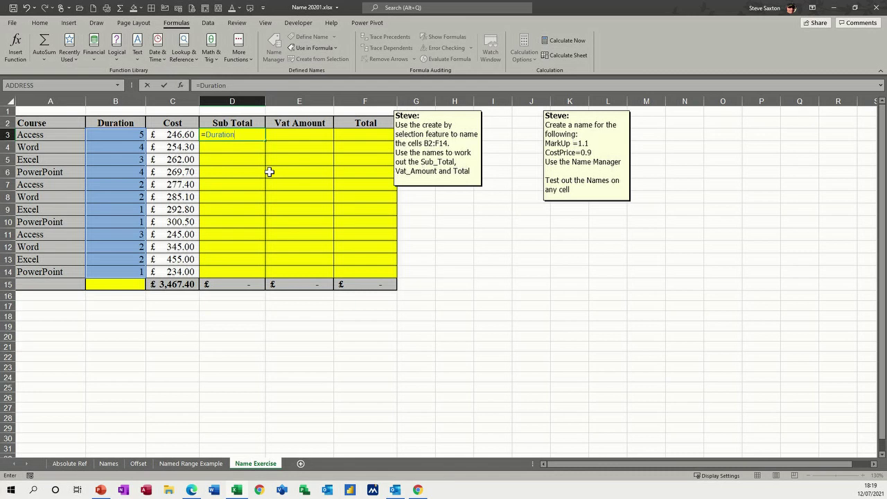
type("c")
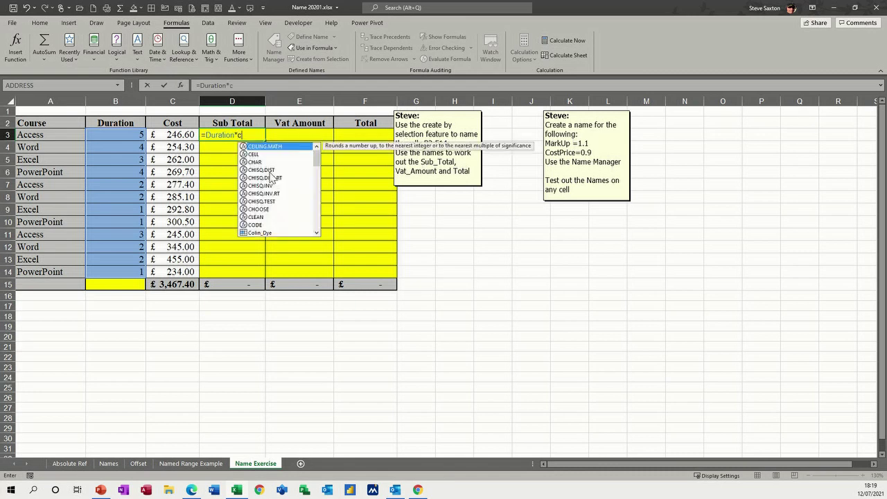
type("o")
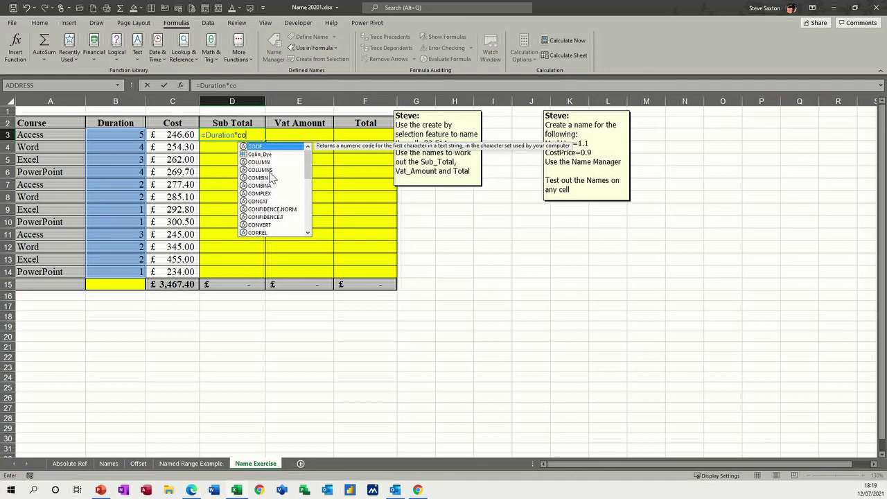
type("st")
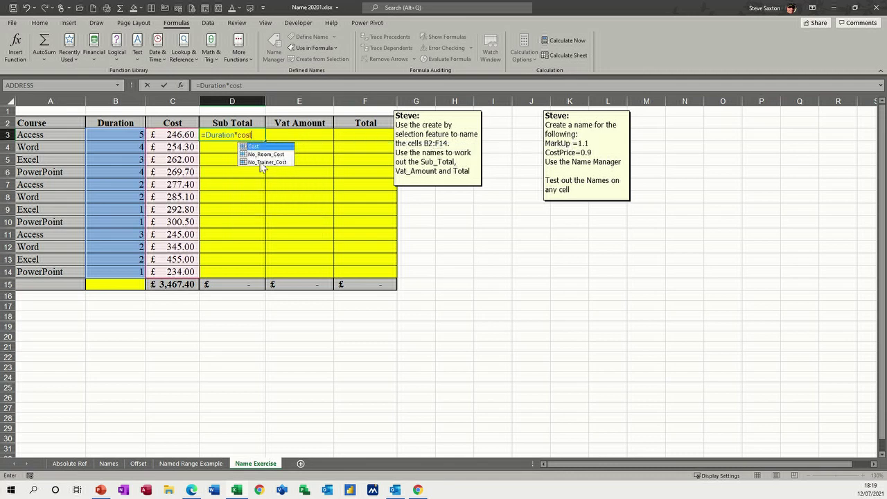
key("Tab")
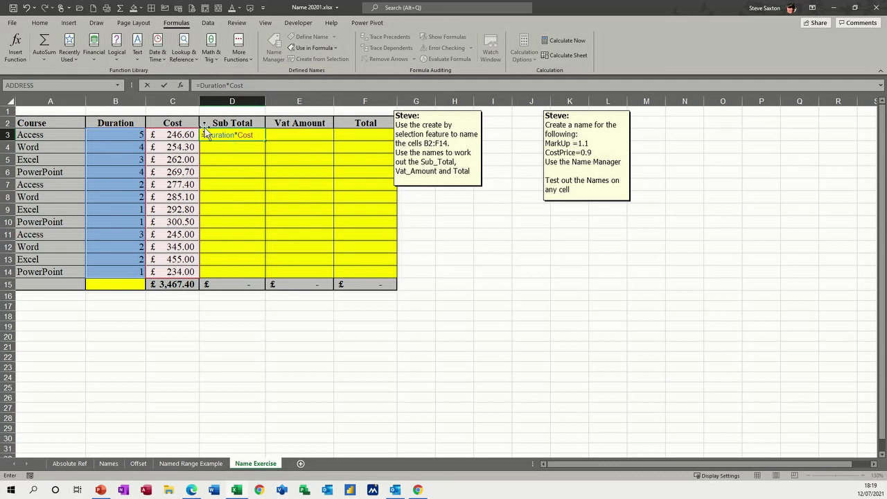
left_click(163, 87)
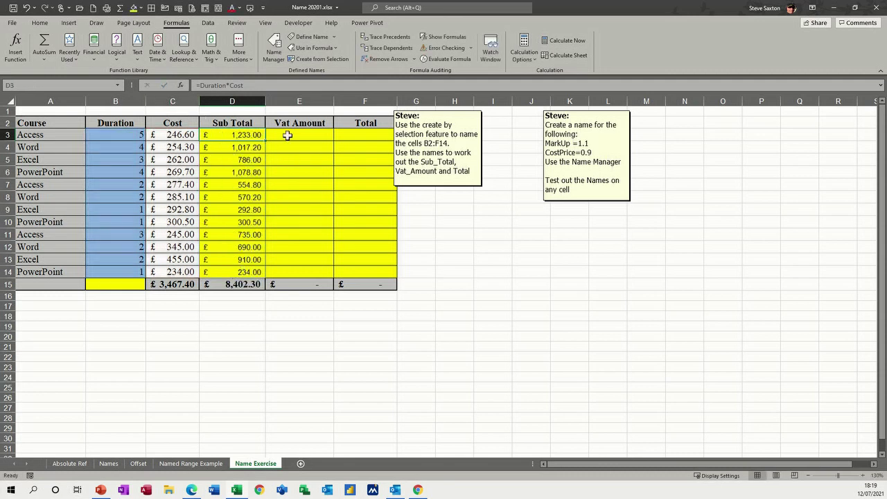
Step: Fill the Vat Amount column from E3 with the named-range formula =Sub_Total*vat
left_click(287, 136)
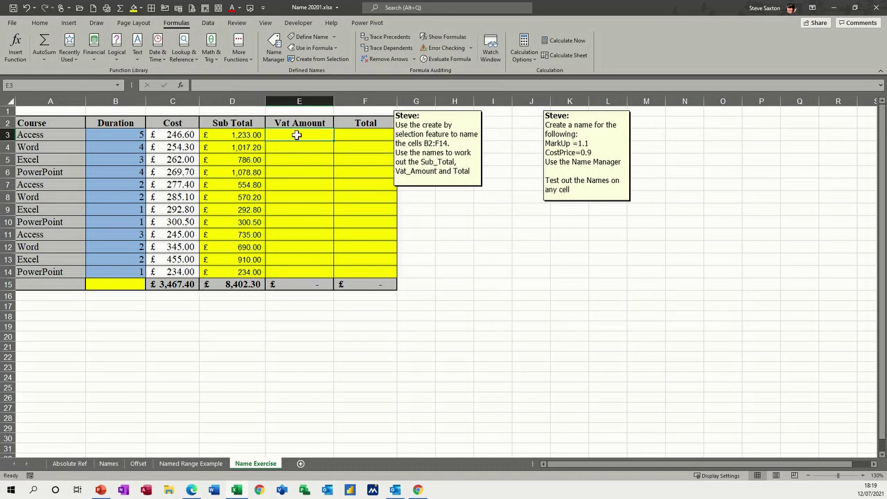
type("=sub")
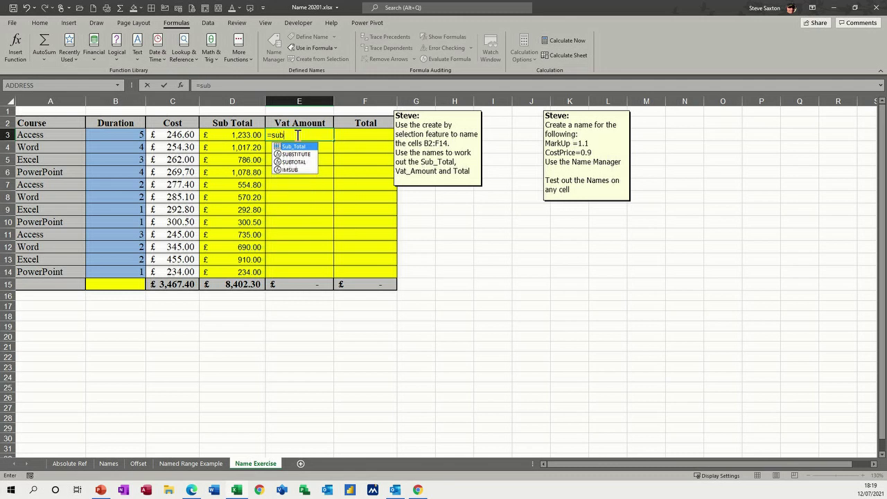
key("Tab")
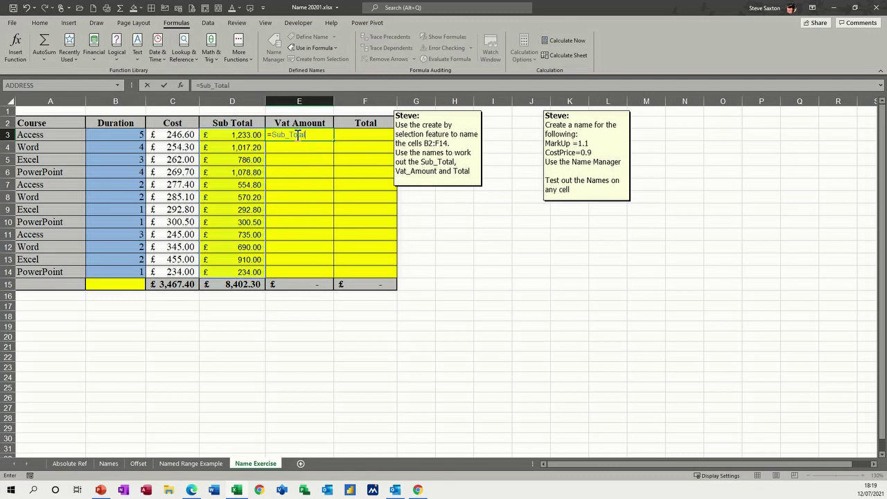
type("*vat")
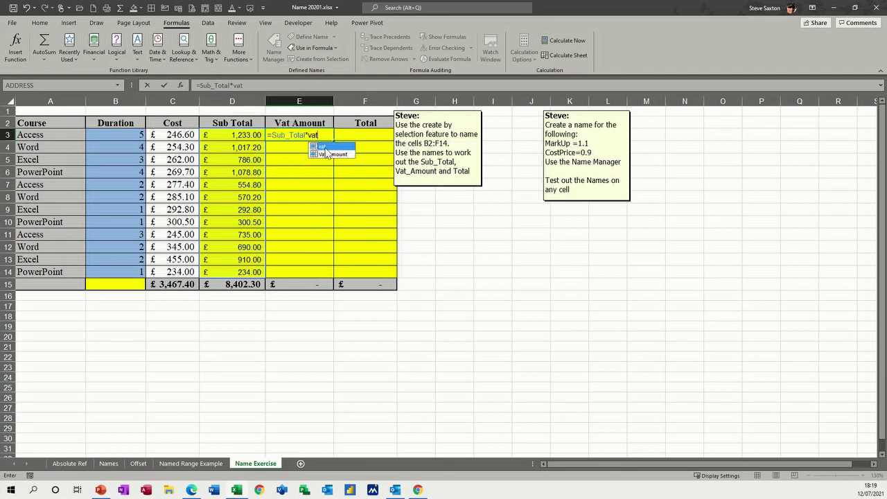
key("Escape")
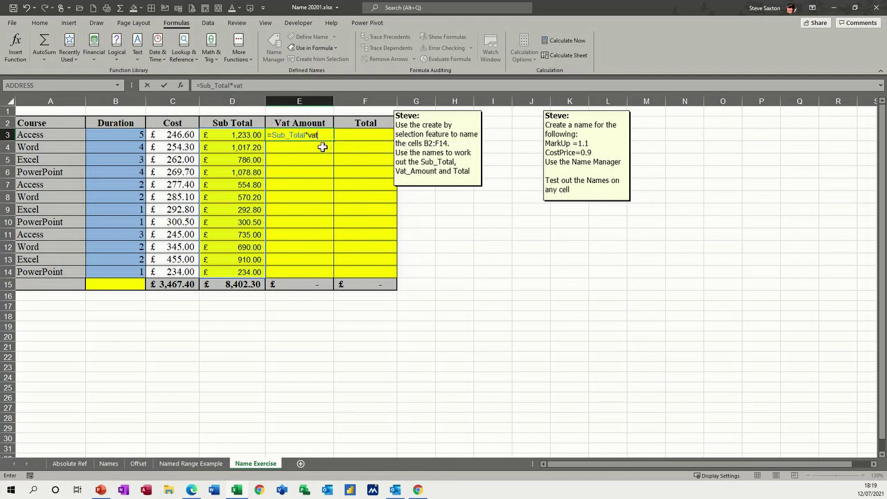
left_click(165, 87)
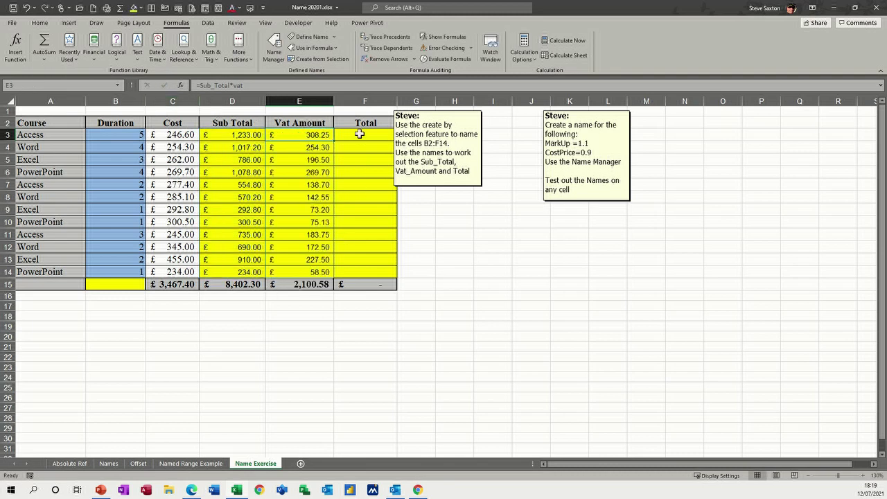
Step: Fill the Total column from F3 with the named-range formula =Sub_Total+Vat_Amount
left_click(361, 135)
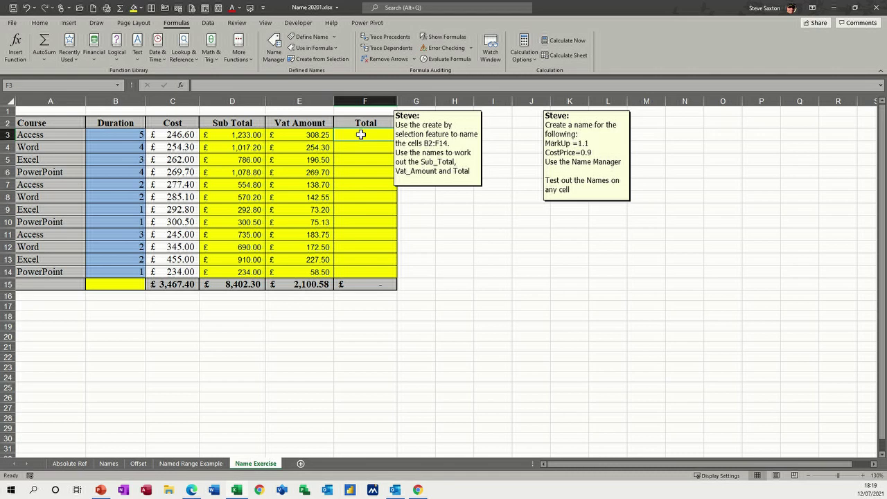
type("=s")
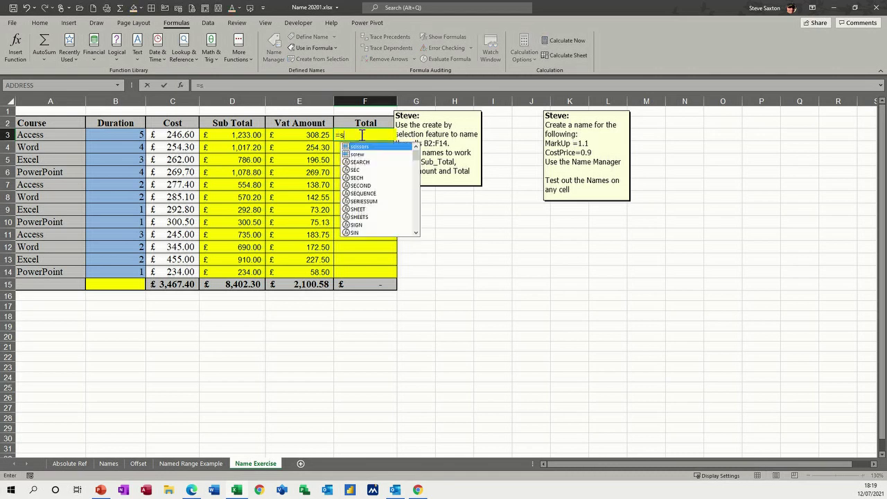
type("ub")
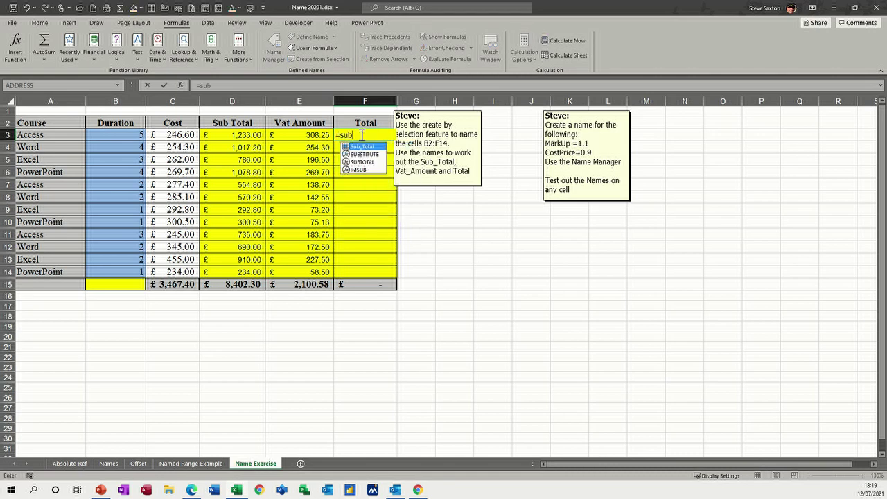
key("Tab")
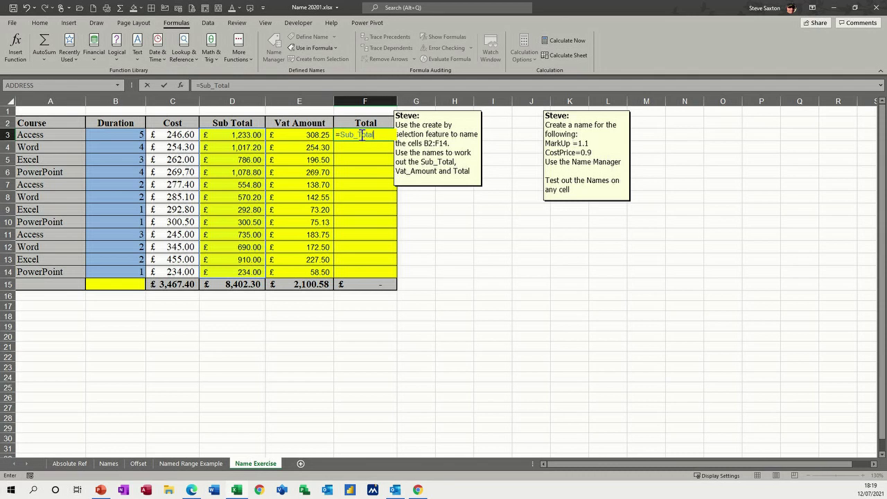
type("+v")
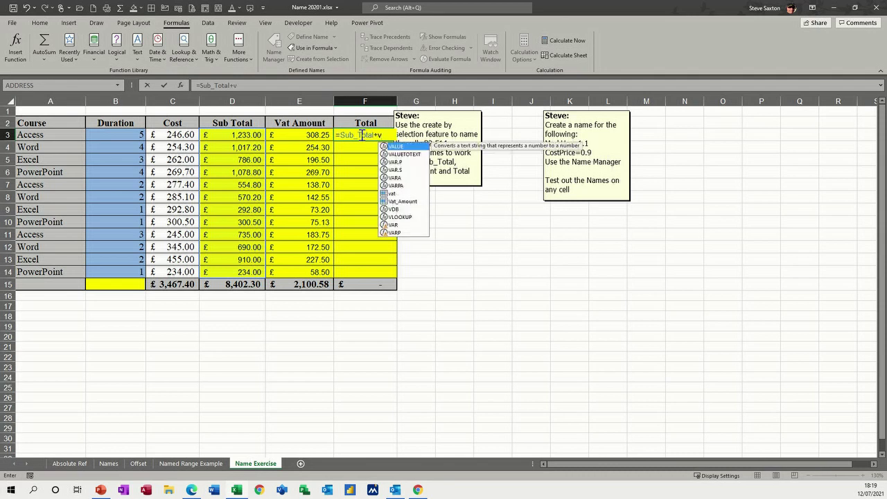
type("at")
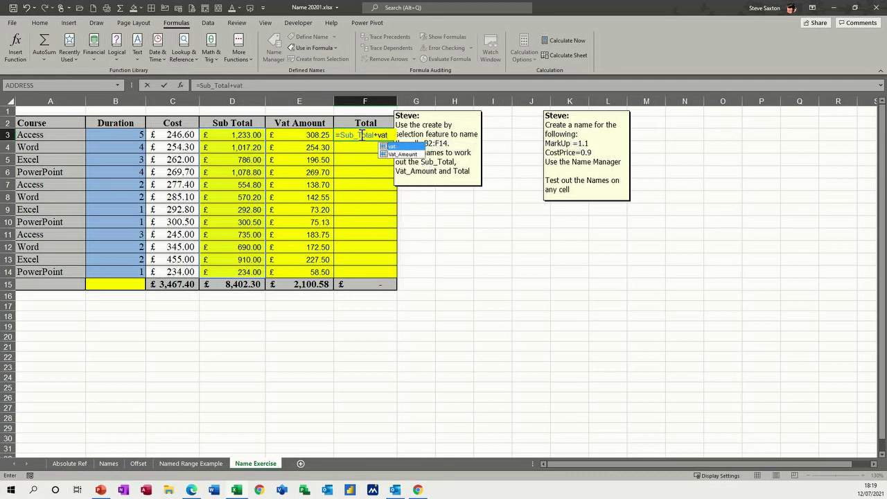
key("Down")
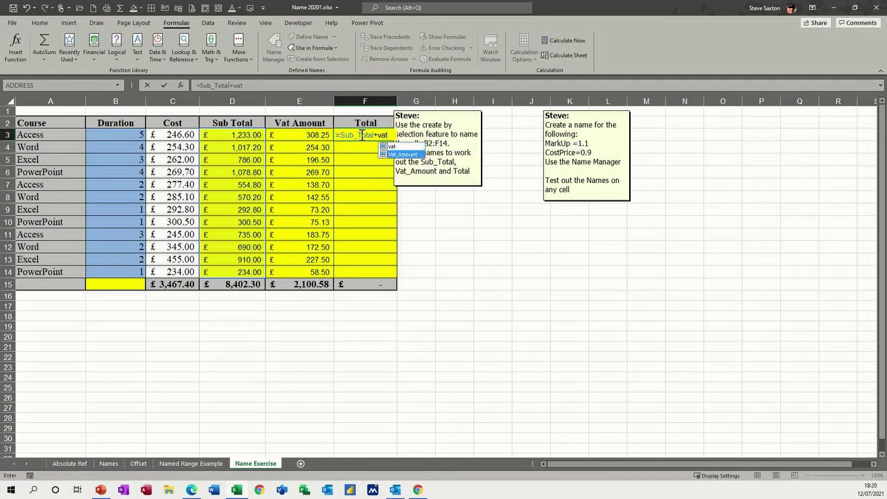
key("Tab")
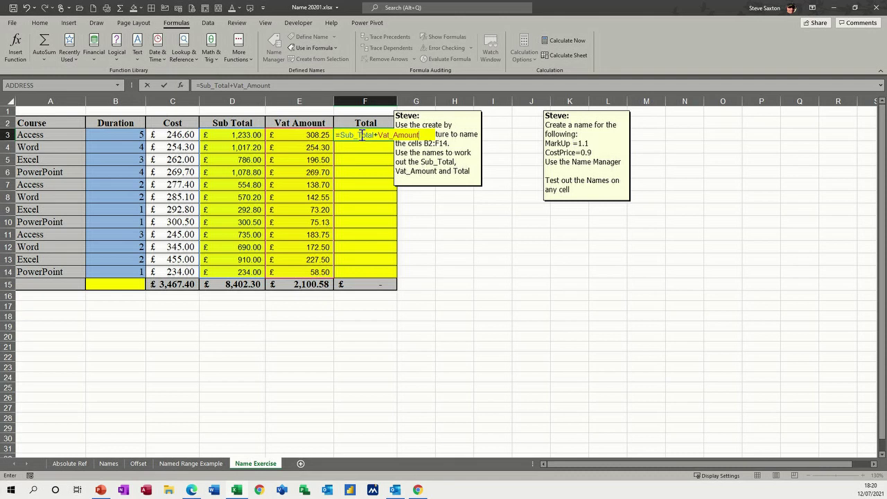
left_click(165, 85)
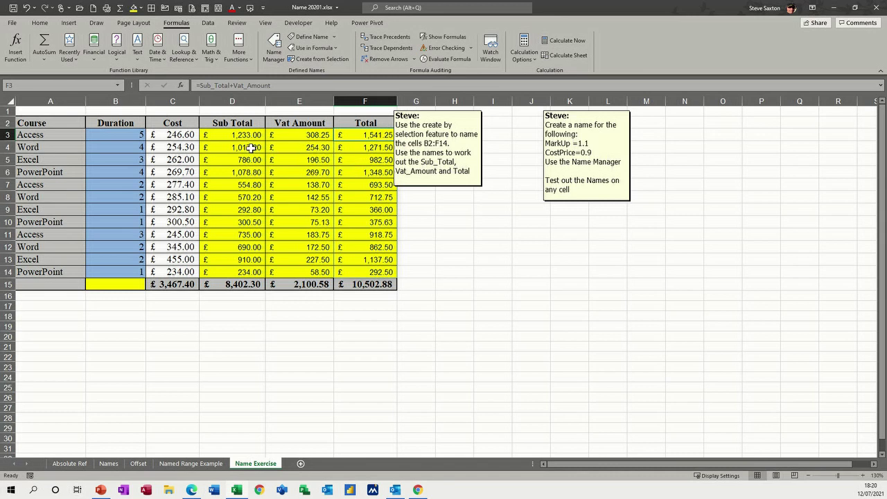
Step: Inspect the formulas behind several cells in the Sub Total, Vat Amount and Total columns
left_click(272, 147)
left_click(251, 147)
left_click(244, 135)
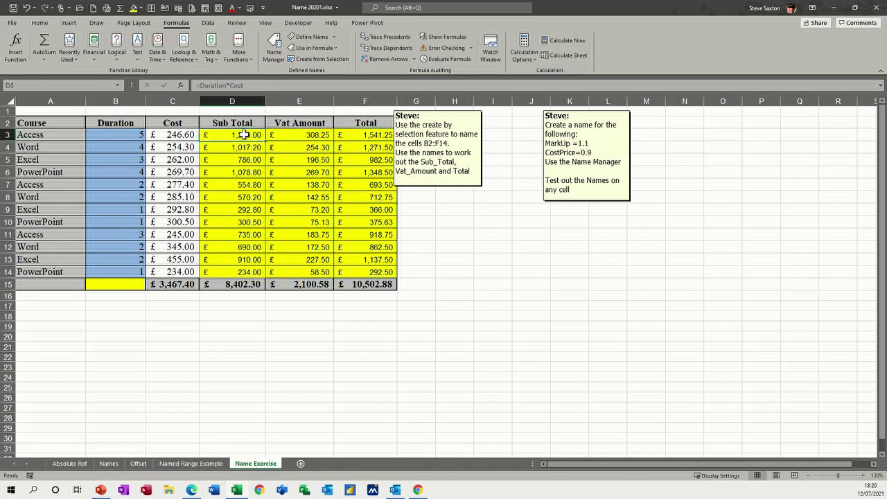
left_click(318, 183)
left_click(371, 170)
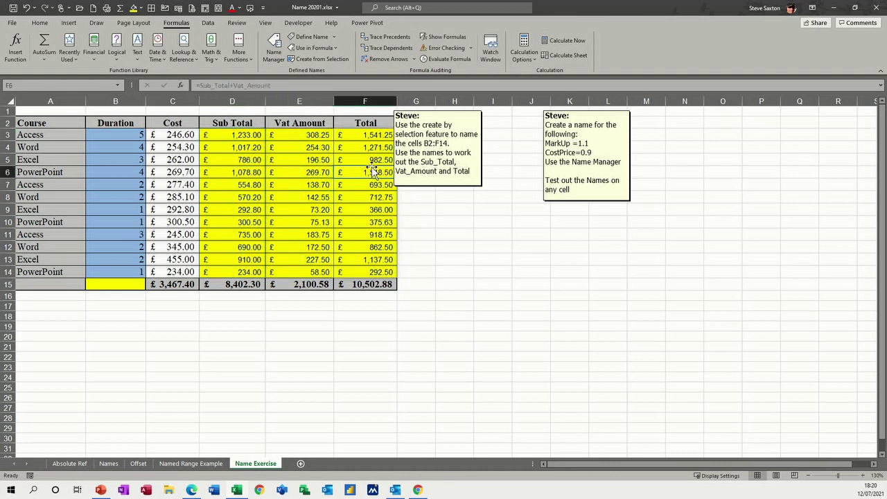
left_click(251, 159)
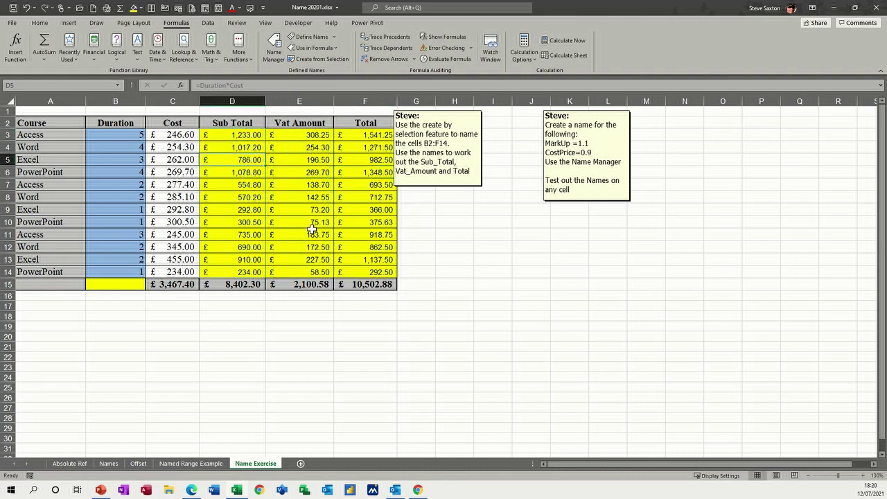